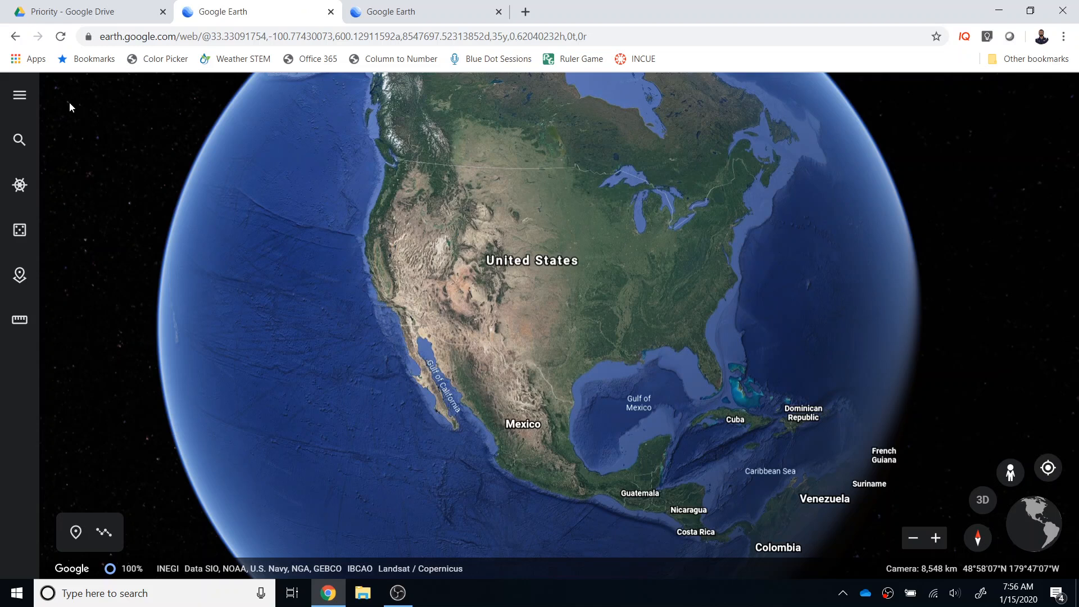
click(20, 95)
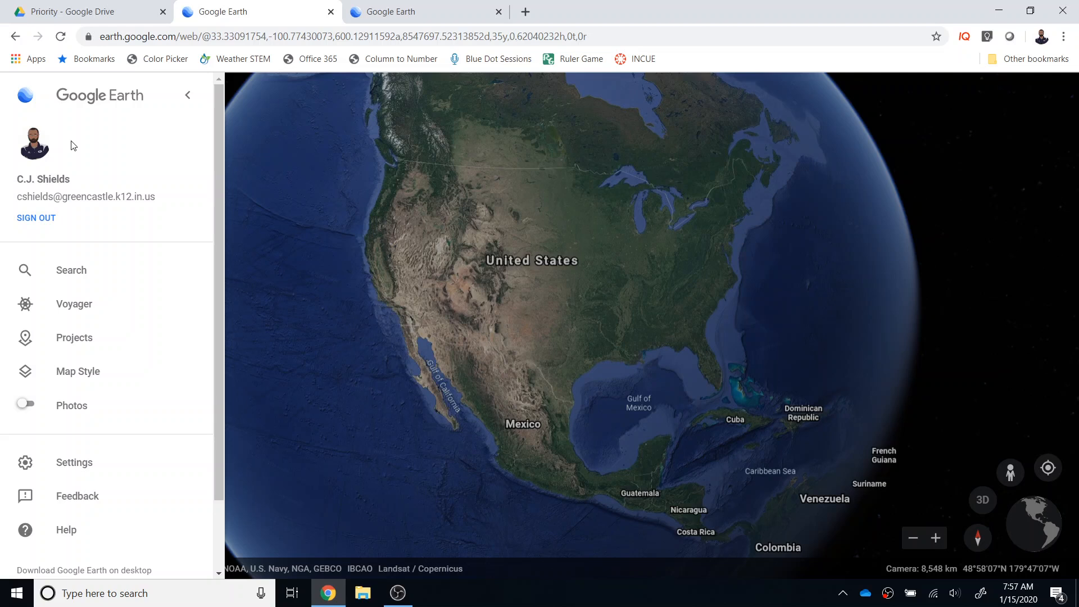
click(187, 97)
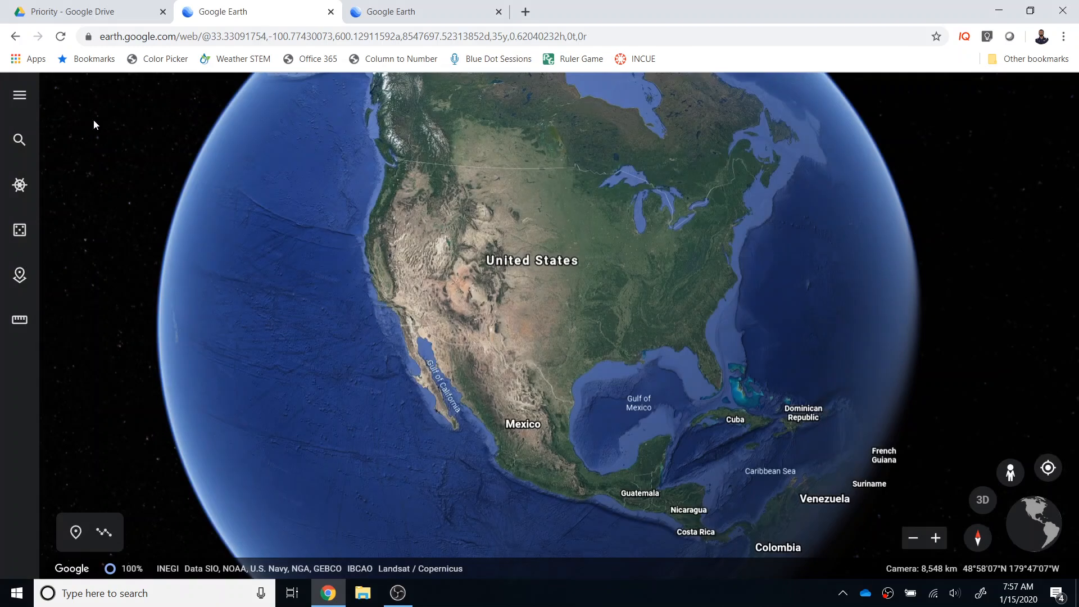
click(19, 141)
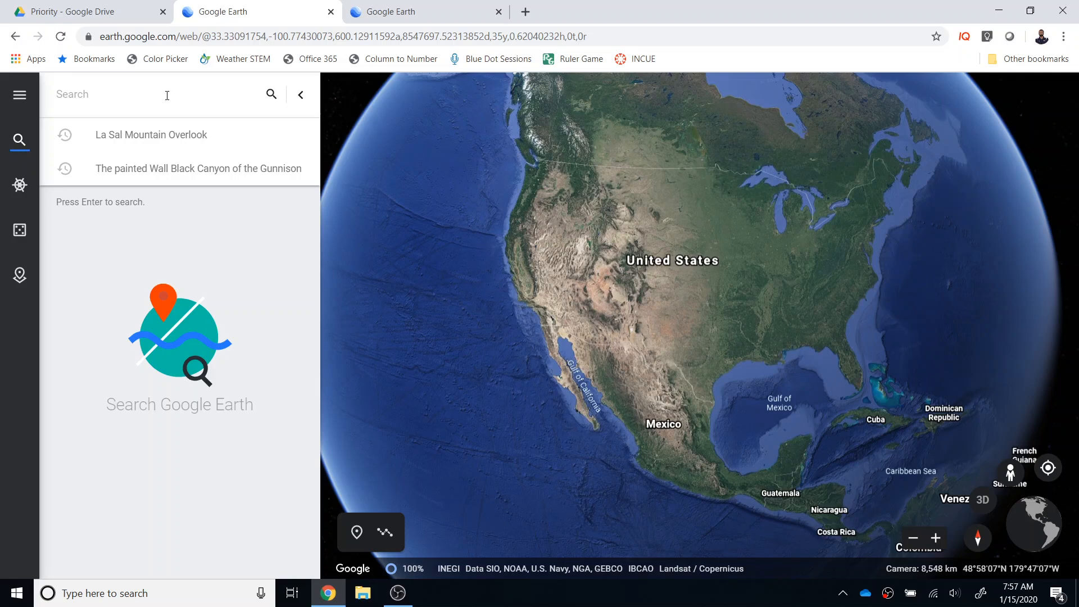
click(299, 95)
Browse the Editor's Picks stories in Voyager and return to the globe
click(19, 184)
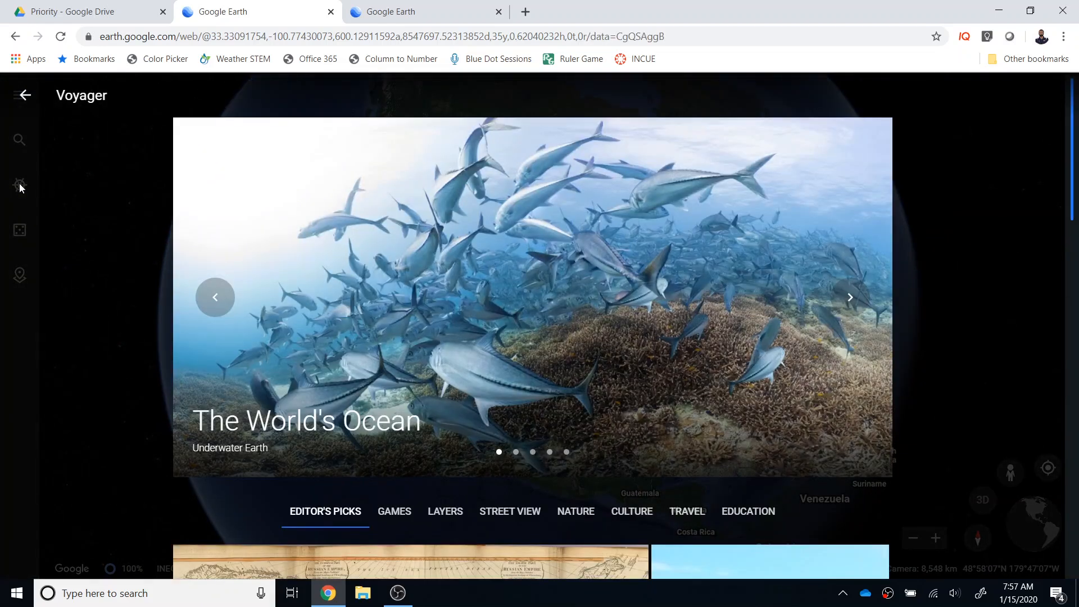
scroll(455, 393, down, 15)
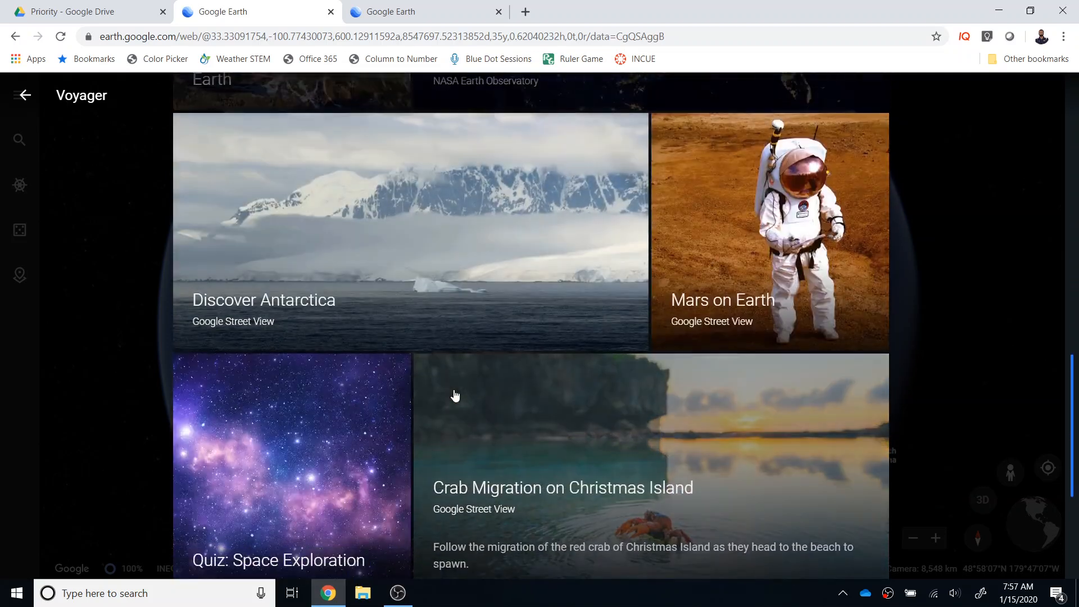
scroll(454, 396, down, 5)
scroll(456, 397, up, 6)
scroll(456, 398, up, 7)
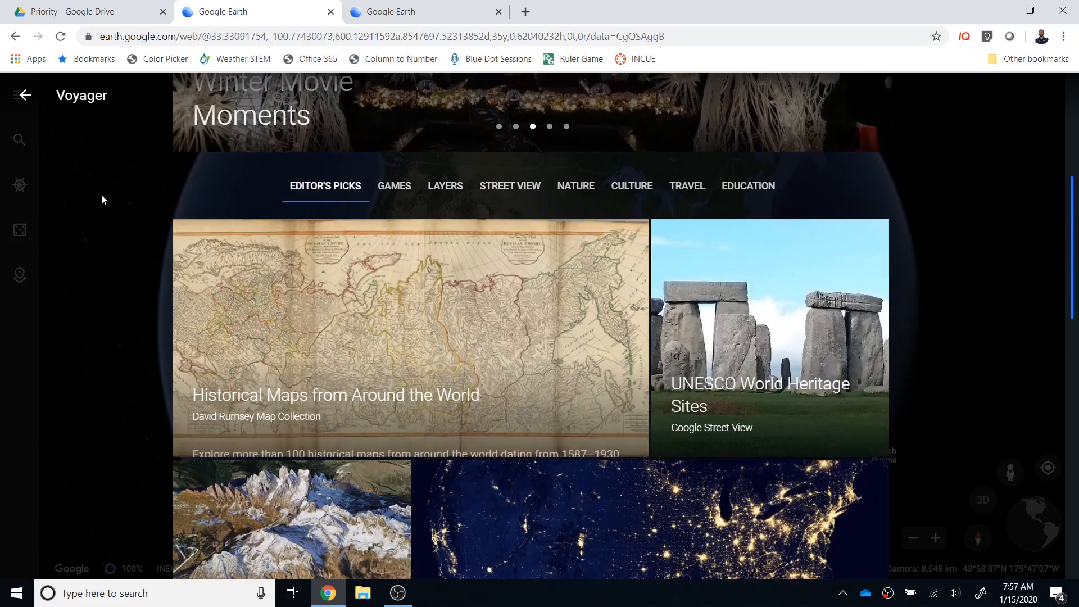
click(25, 95)
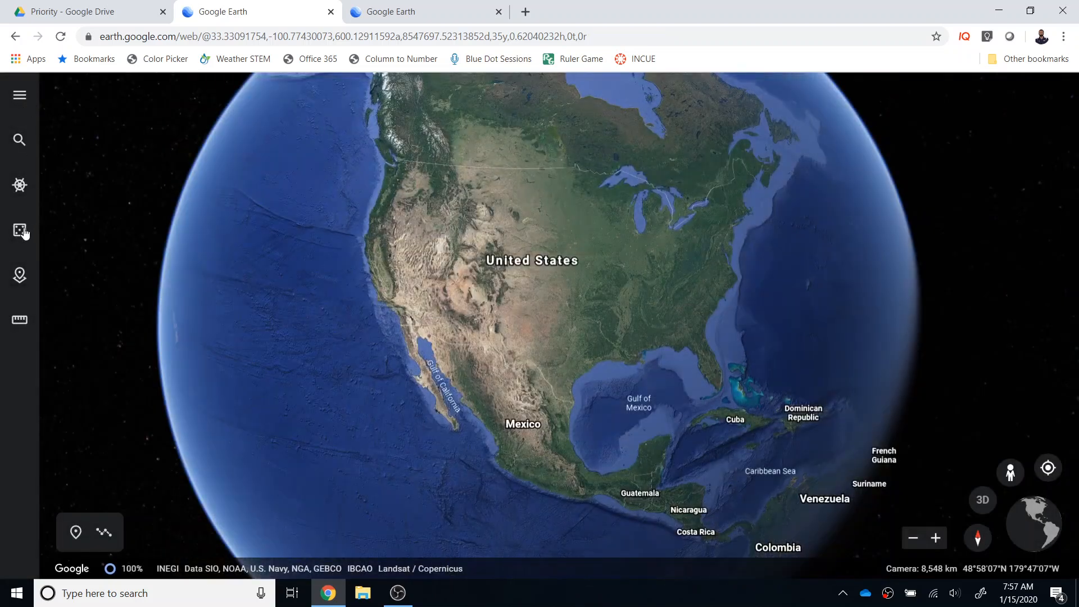
Fly to a randomly chosen place on the globe and take a brief look at the project creation options
click(22, 233)
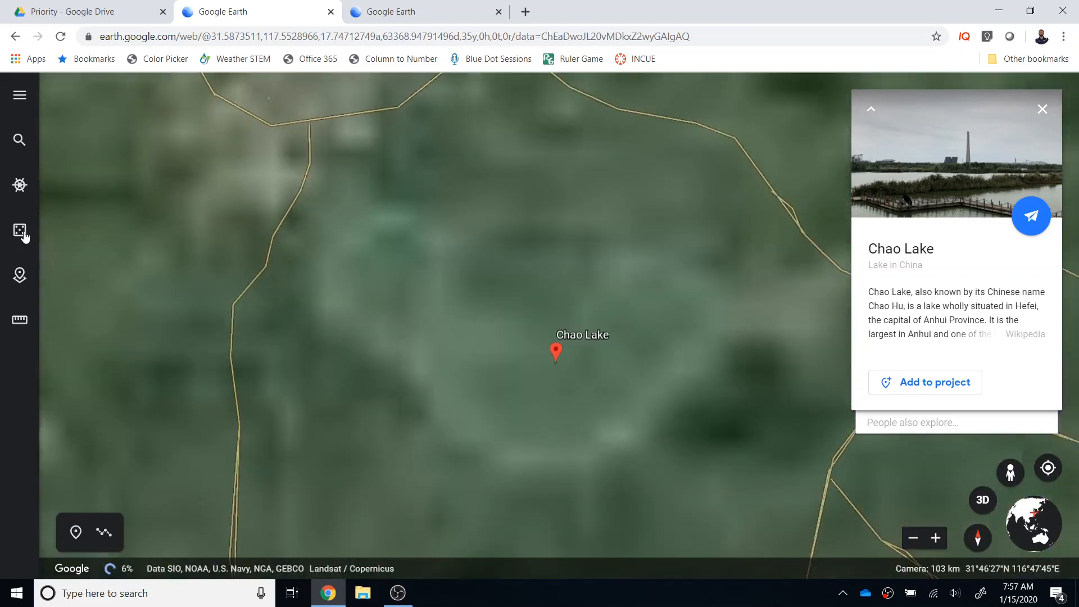
click(20, 275)
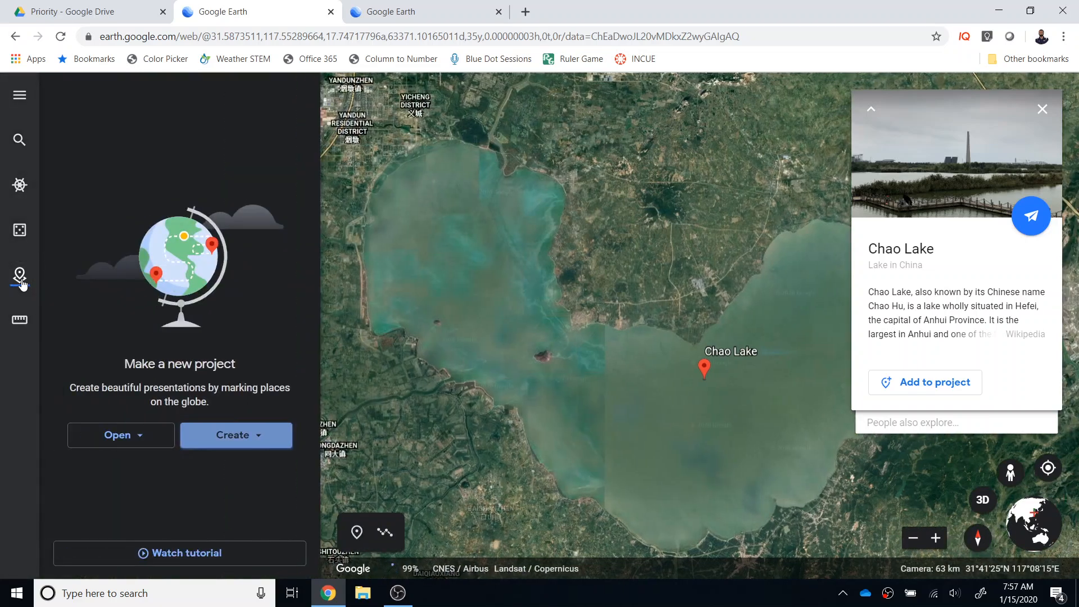
click(21, 281)
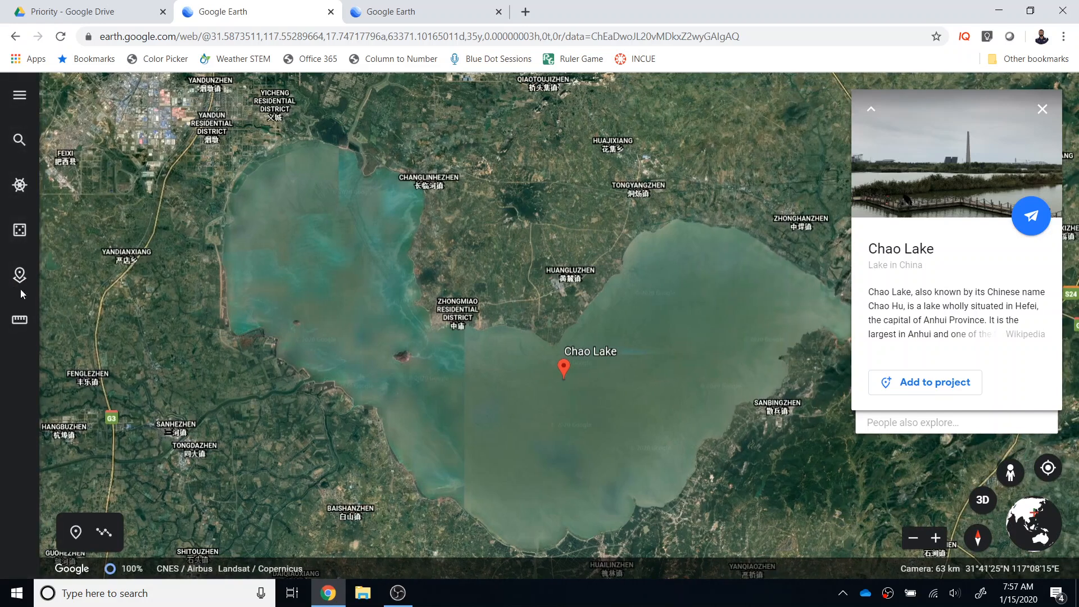
Measure the perimeter and area of a triangular piece of land on the north shore of Chao Lake, and close the measurement
click(20, 321)
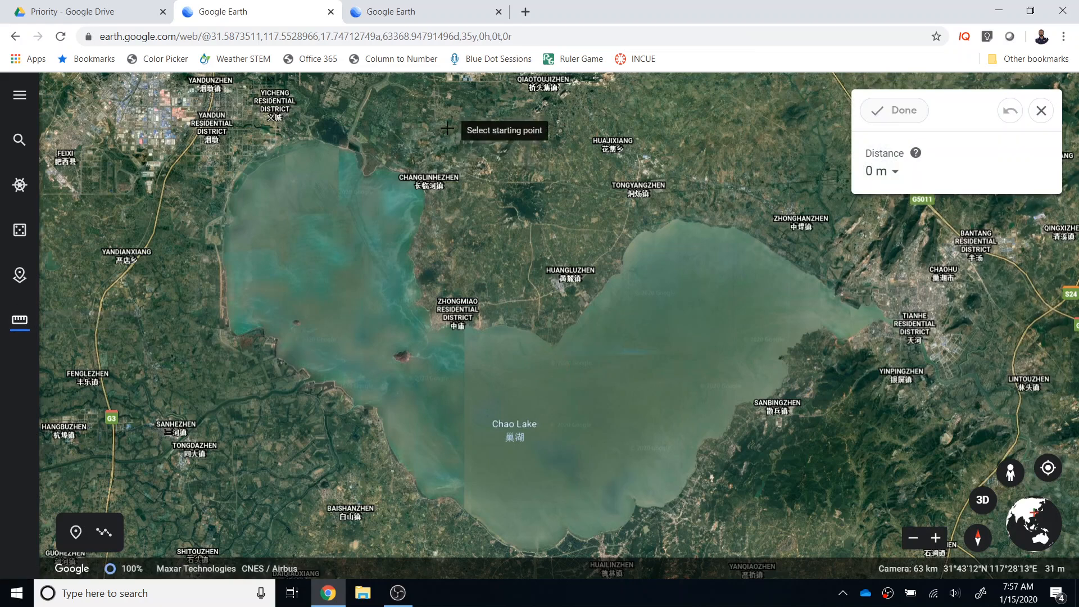
click(424, 184)
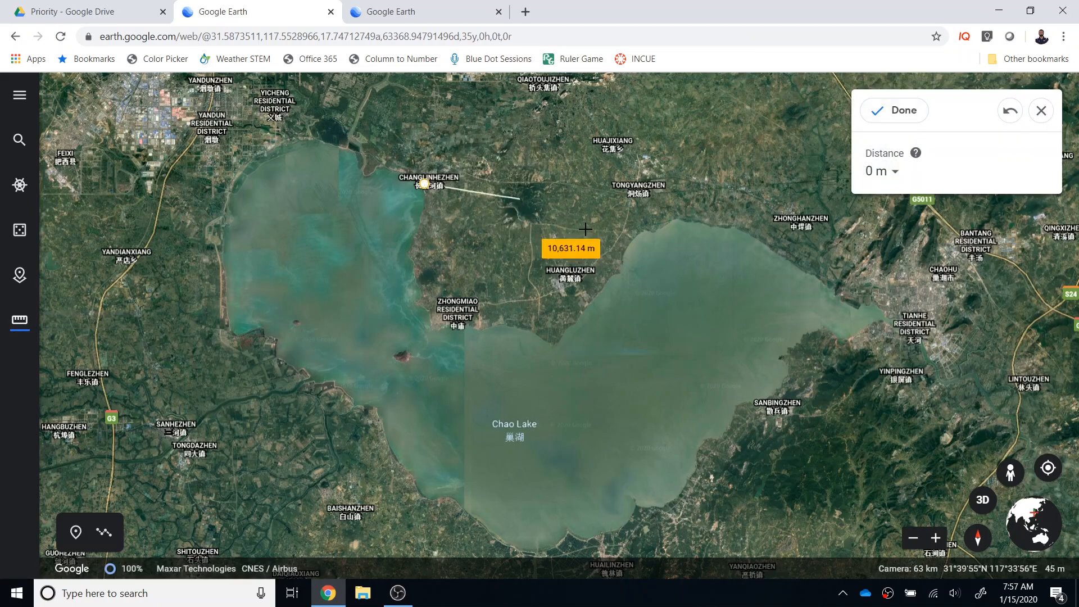
click(623, 242)
click(544, 339)
click(424, 184)
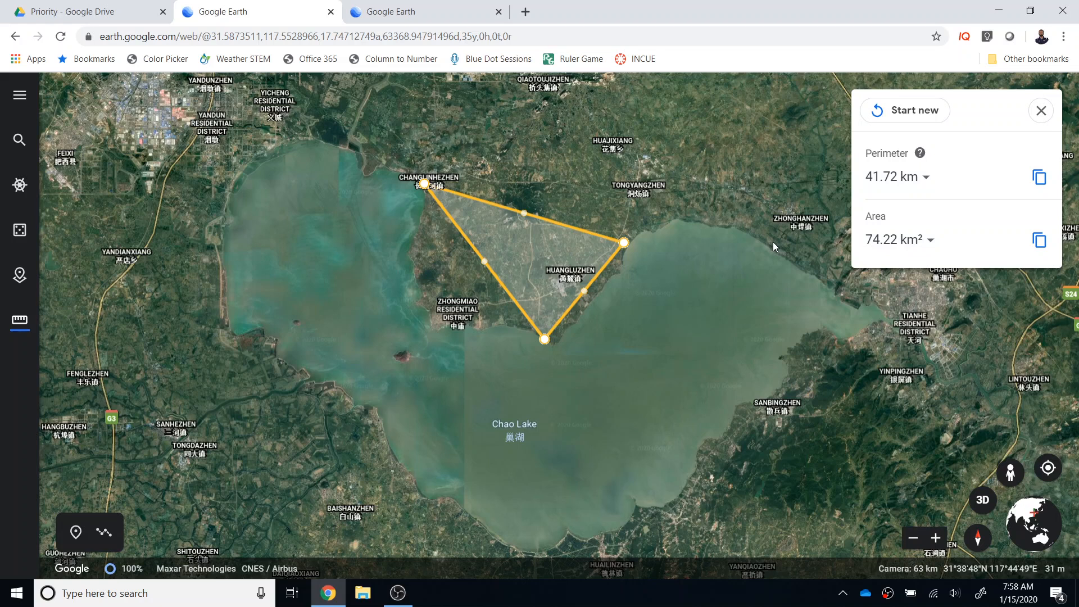
click(1042, 114)
click(1041, 111)
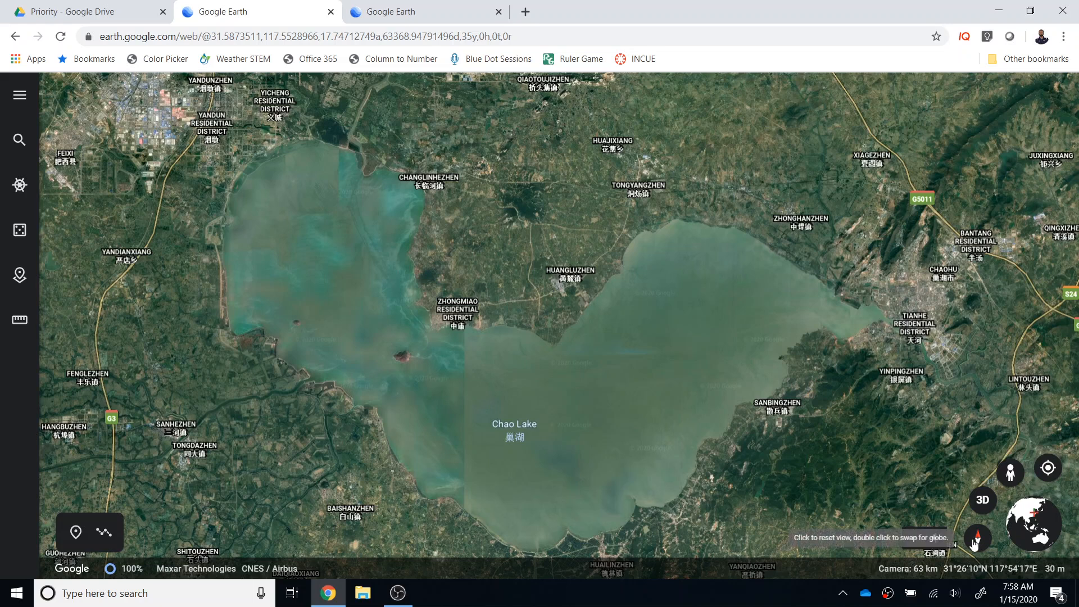
Tilt the Chao Lake view to 3D and back to 2D, and fly to the current location, allowing location access
click(982, 499)
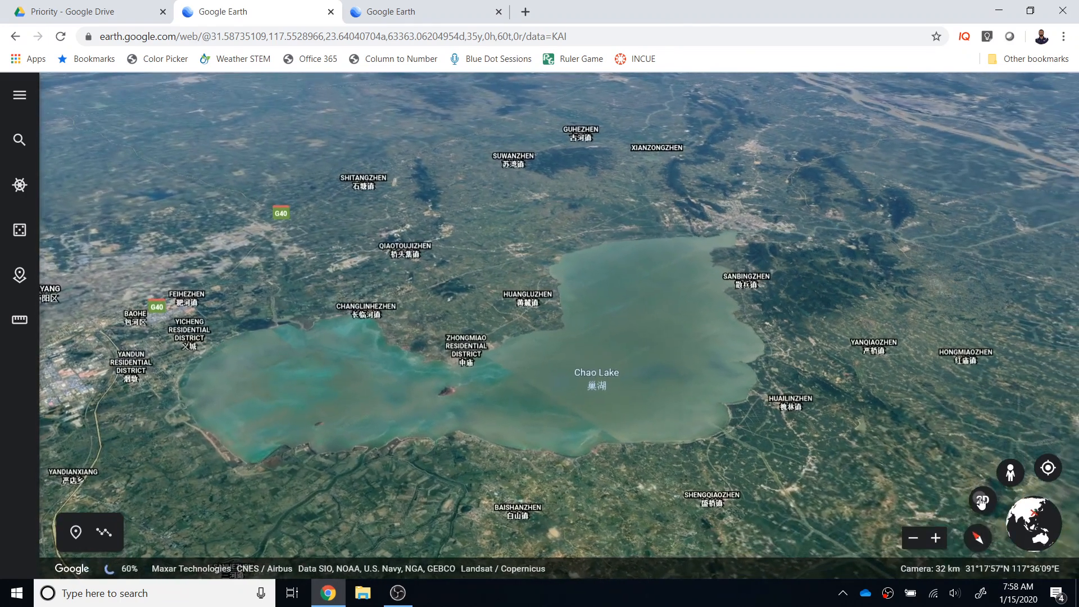
click(981, 501)
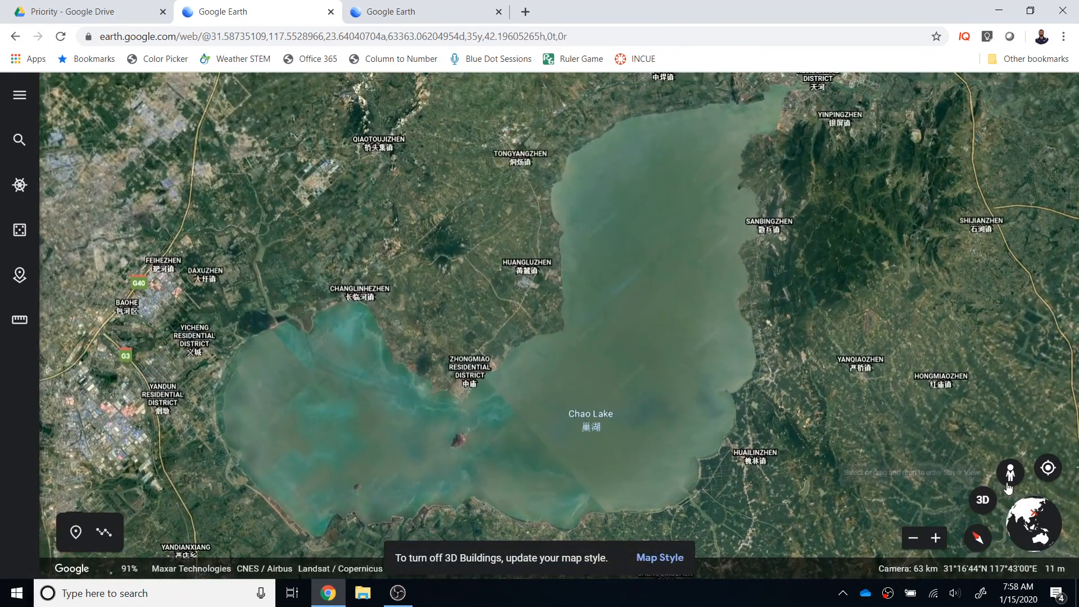
click(1047, 469)
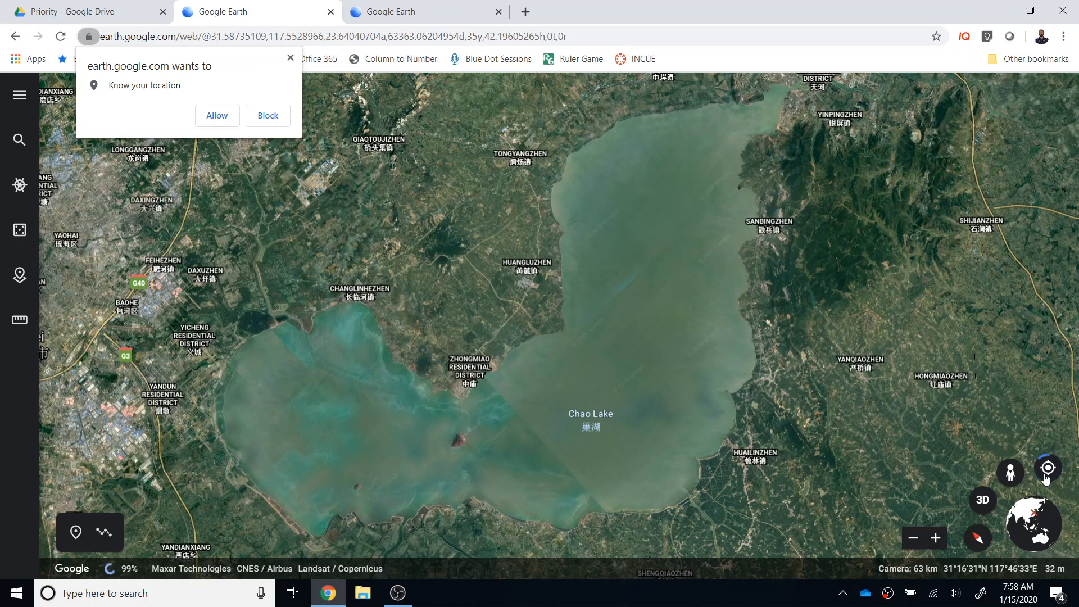
click(212, 116)
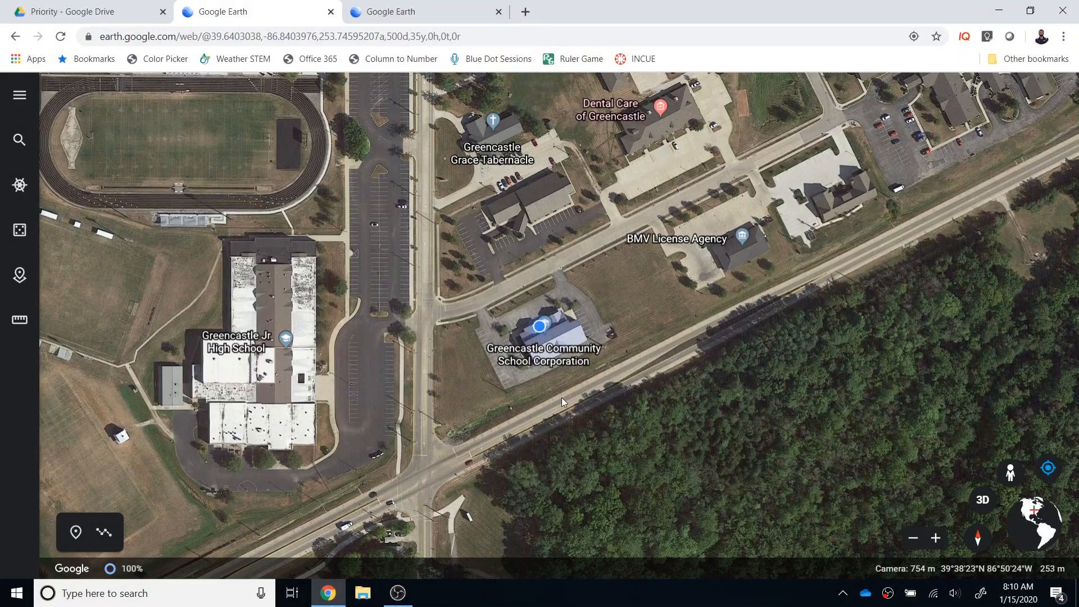
Create a new project and title it "Tour of GCSC Schools"
click(20, 274)
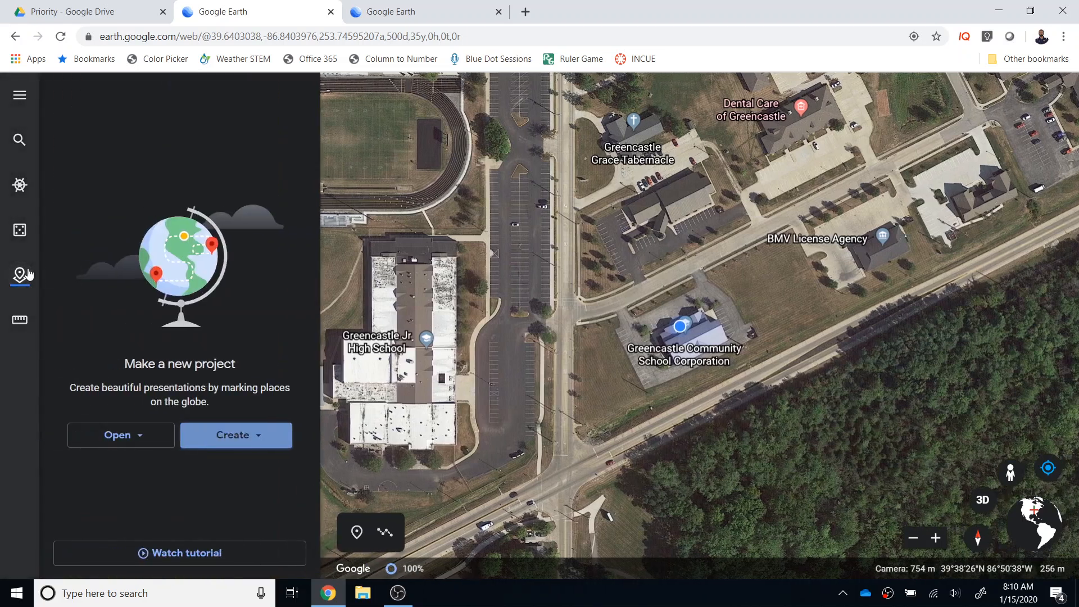
click(245, 443)
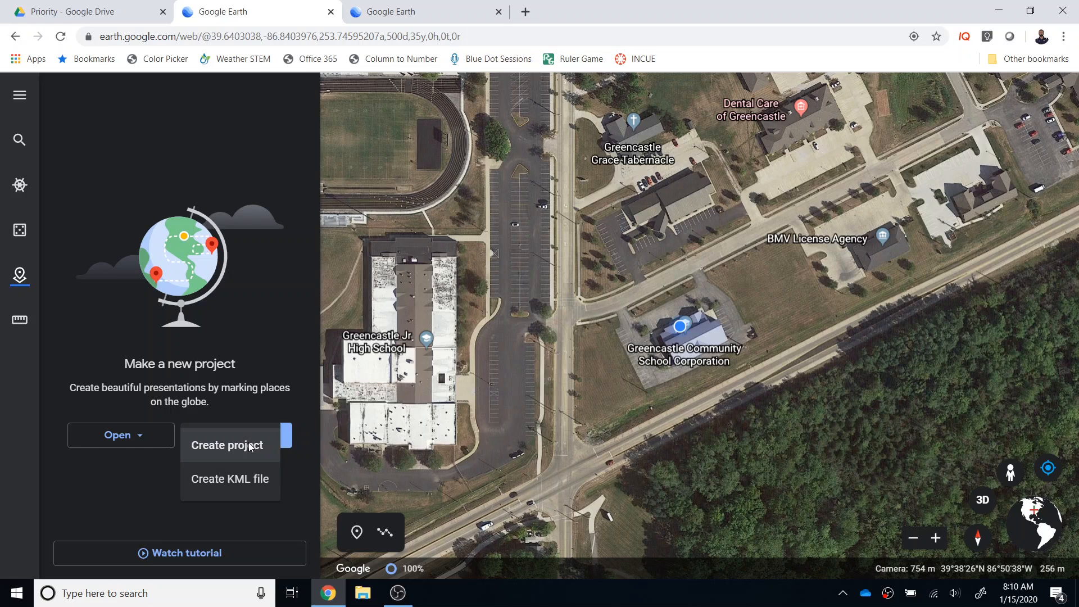
click(248, 444)
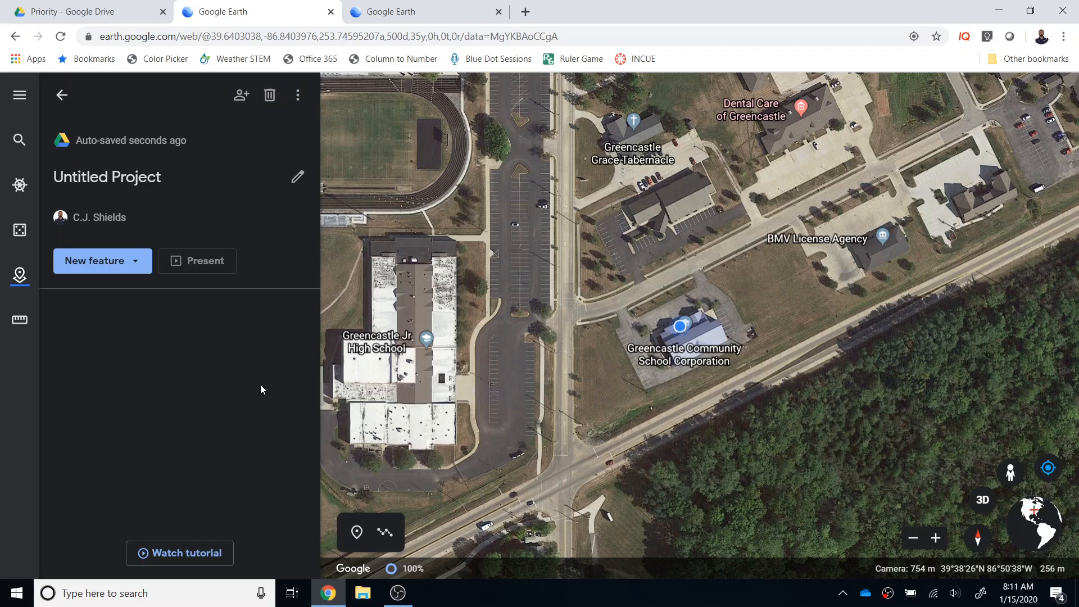
click(296, 177)
click(296, 176)
key(BackSpace)
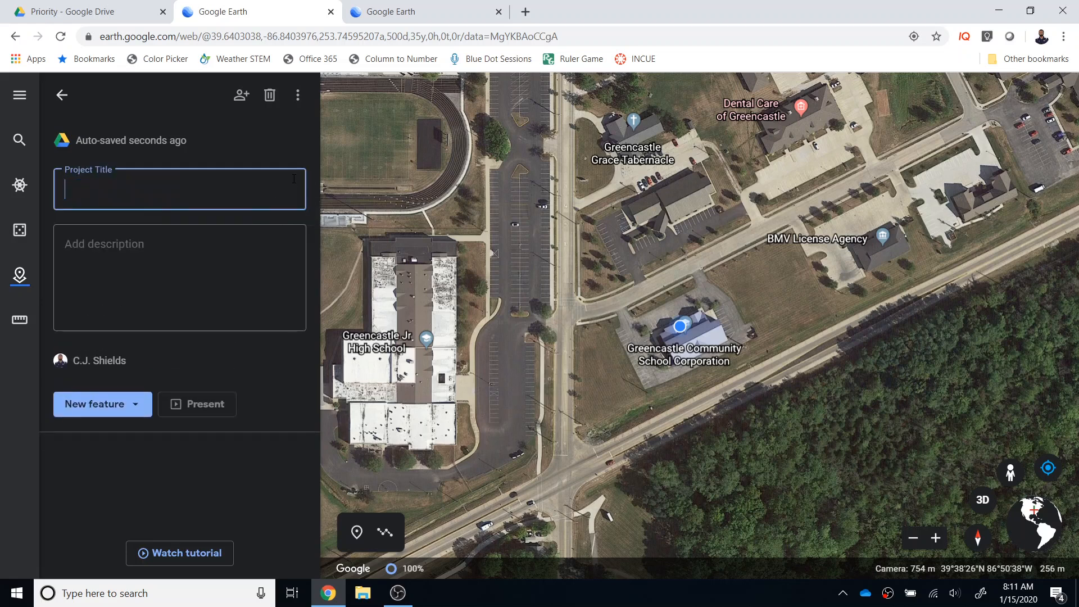
text(Tour of GCSC Schools)
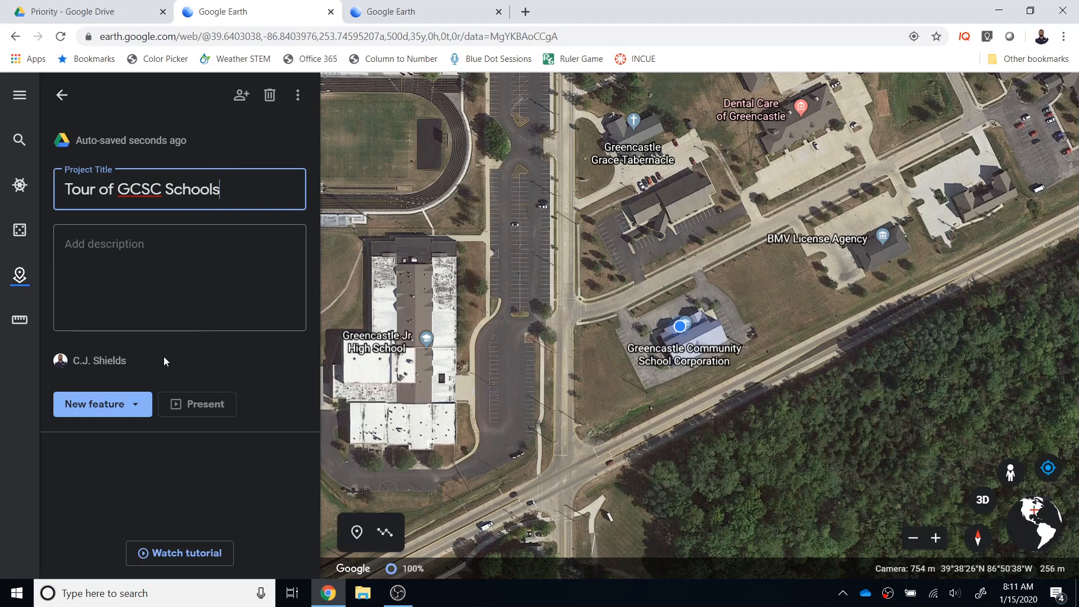
Add a placemark titled "GCSC Central Office" on the Greencastle Community School Corporation building and save it to the Tour of GCSC Schools project
click(139, 412)
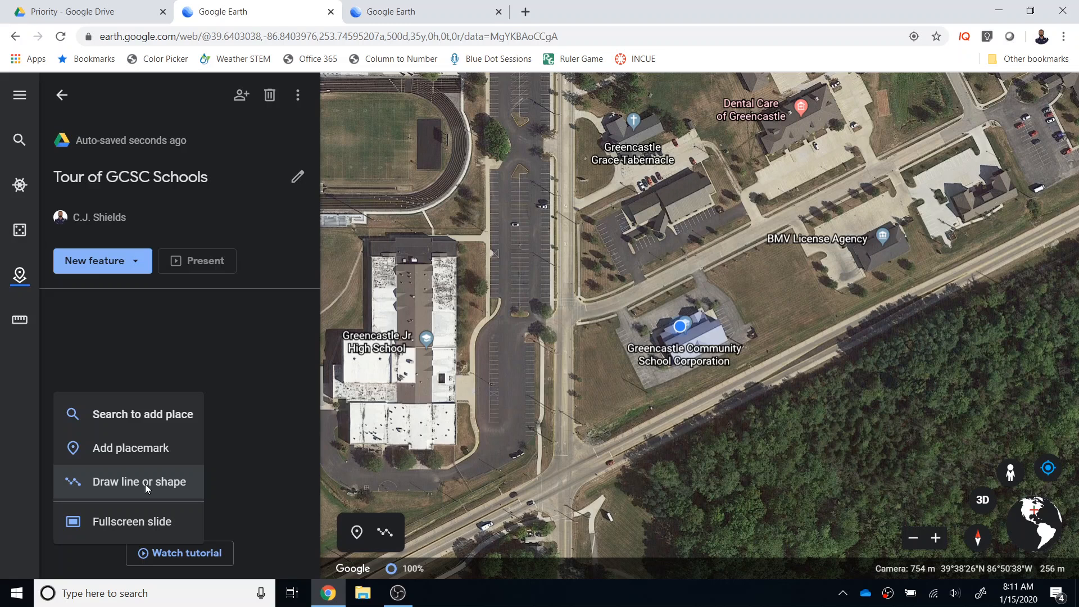
click(142, 455)
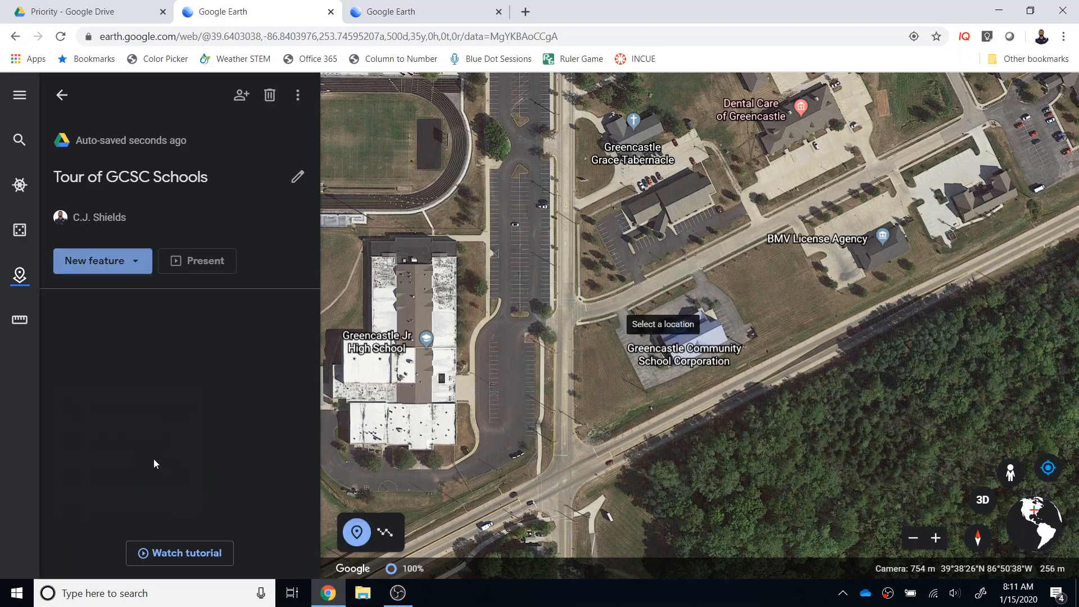
click(695, 341)
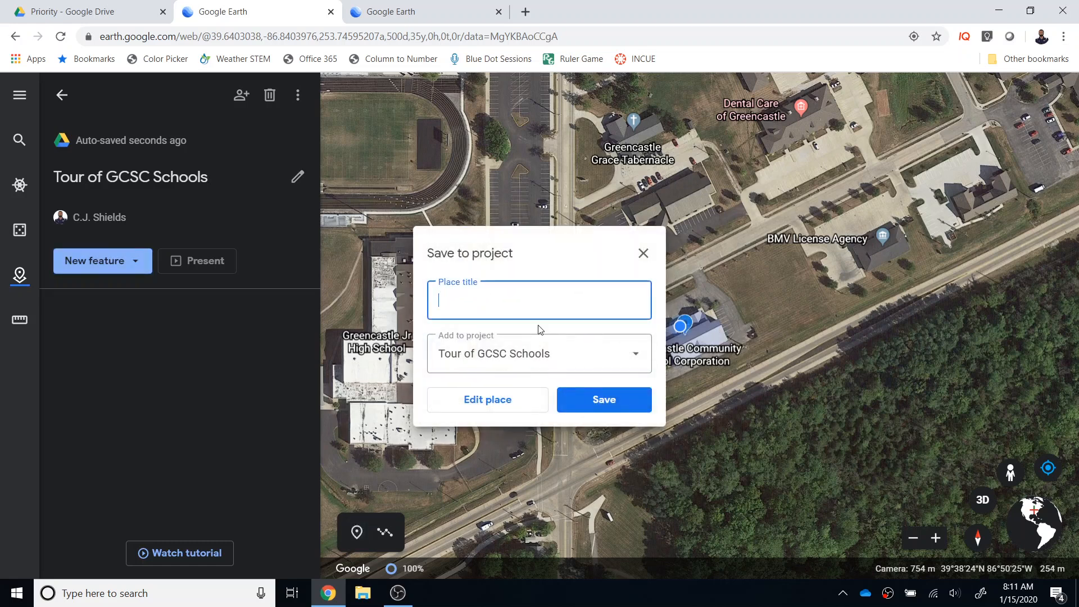
text(GCSC Central Office)
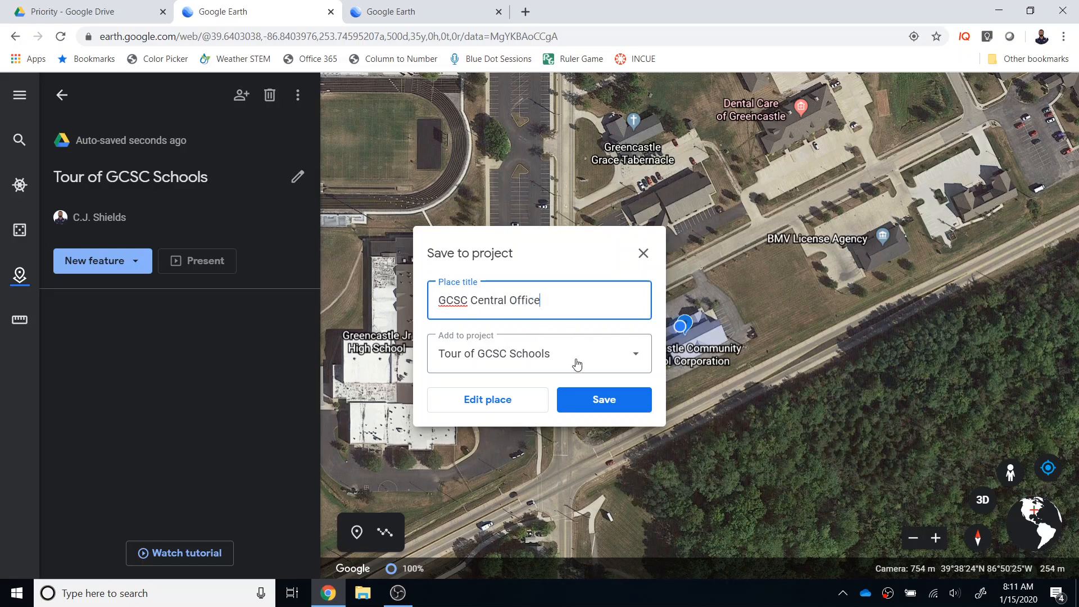
click(636, 357)
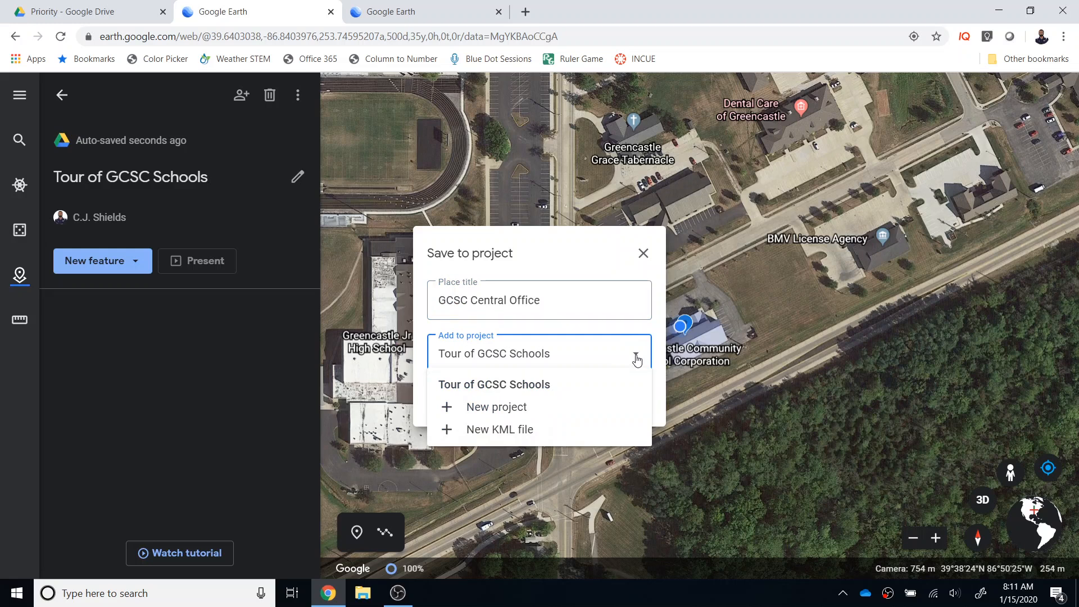
click(592, 382)
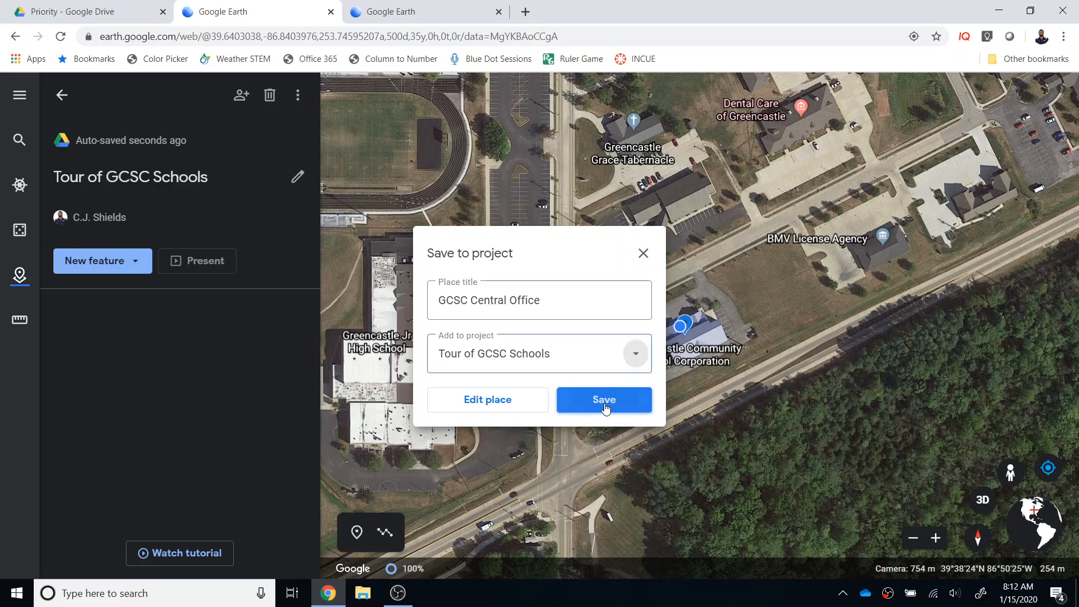
click(604, 401)
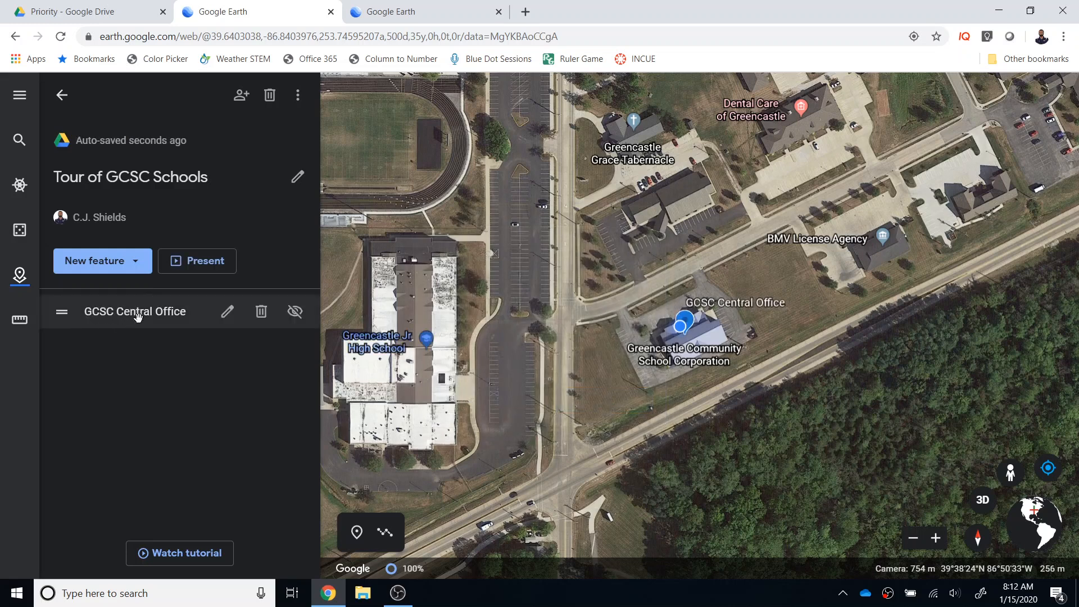
Open the GCSC Central Office placemark for editing and look over the image search and upload options without adding a picture
click(227, 311)
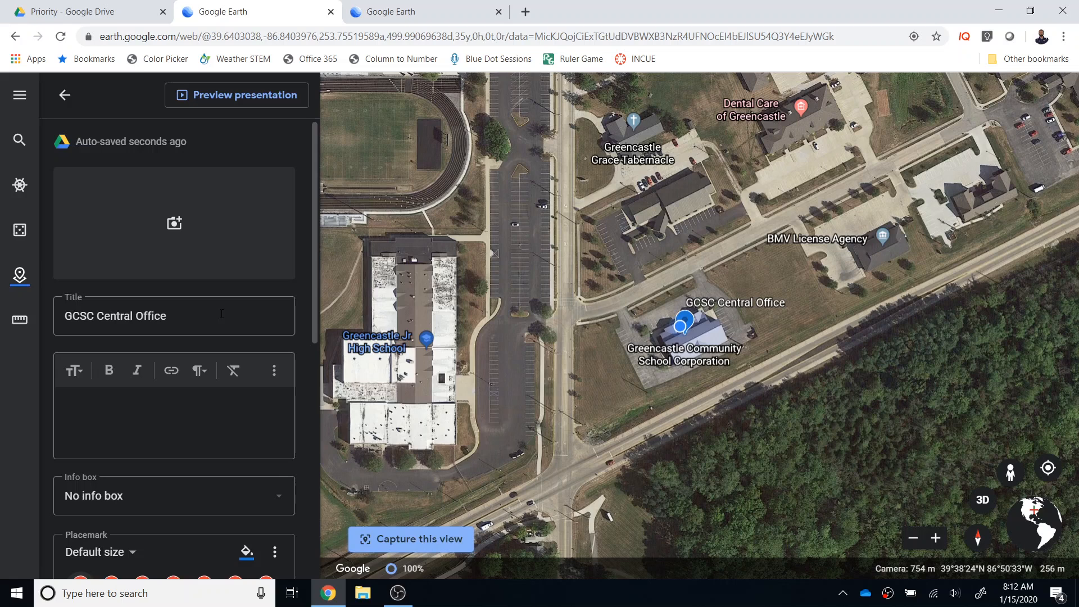
click(174, 223)
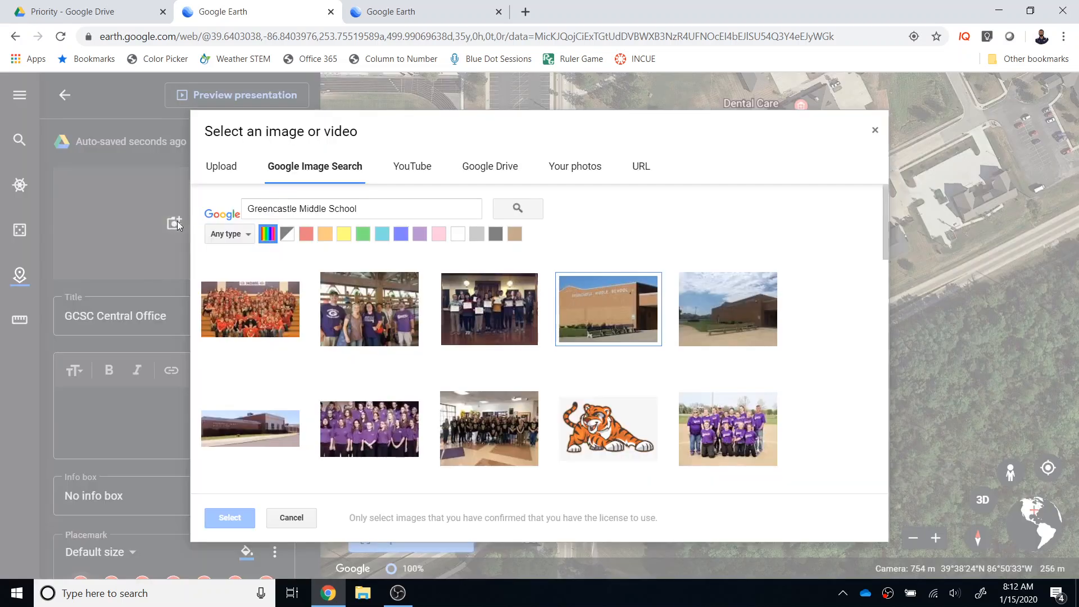
click(215, 173)
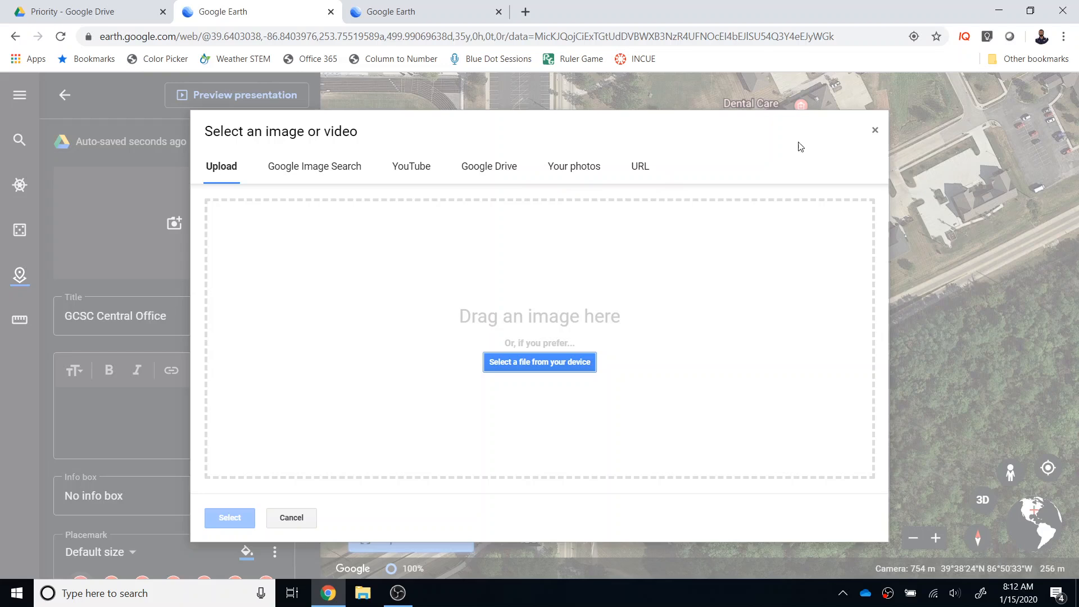
click(877, 128)
Describe the GCSC Central Office placemark as "GCSC's central office building.", correcting the misspelled words with the spelling suggestions
click(171, 421)
text(G)
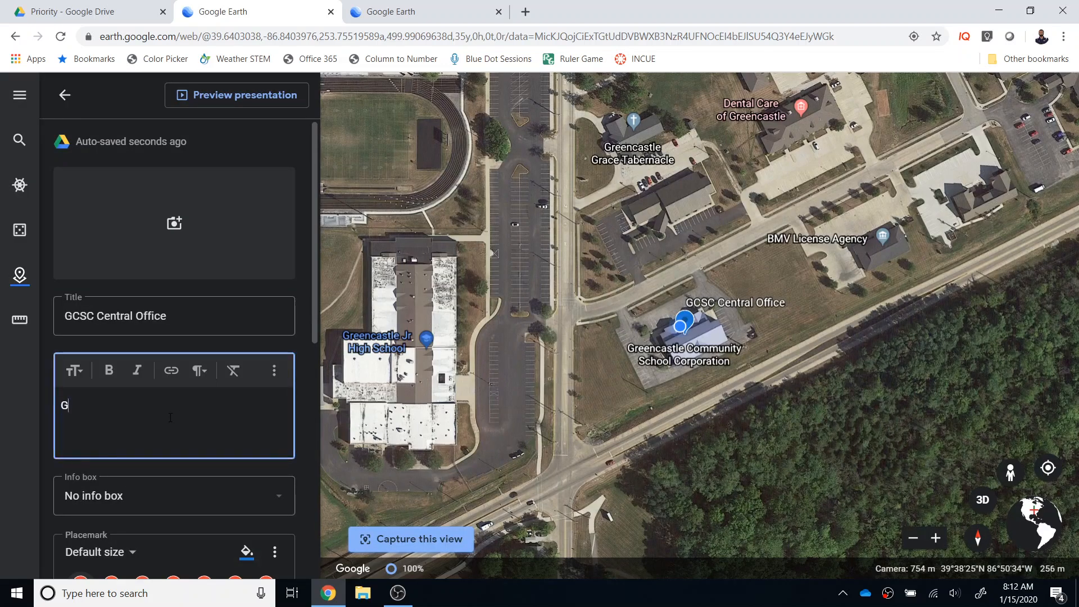
text(CSC's )
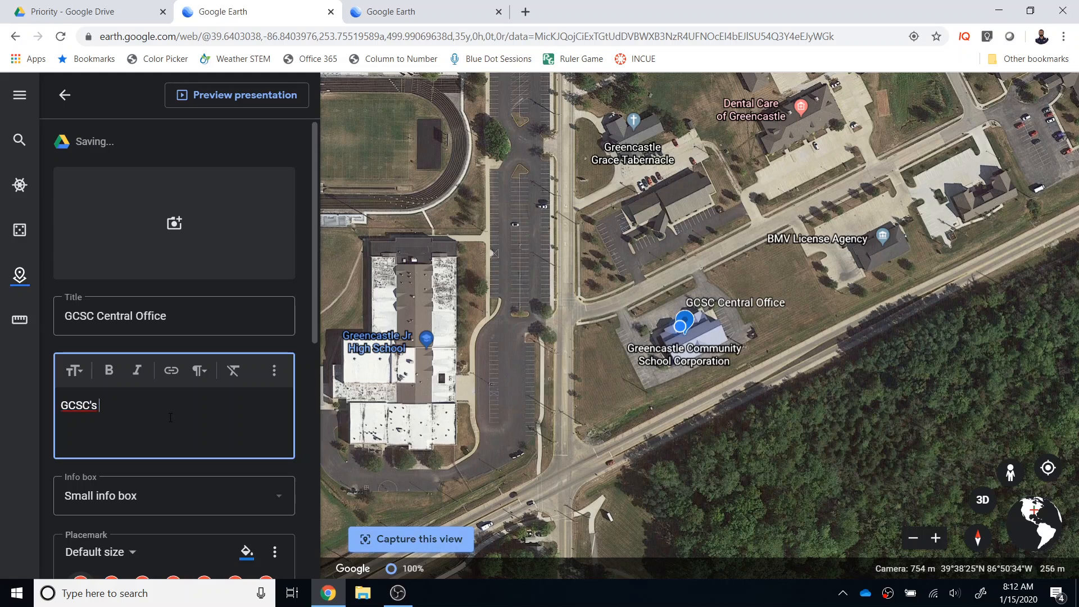
text(central ofice buidling.)
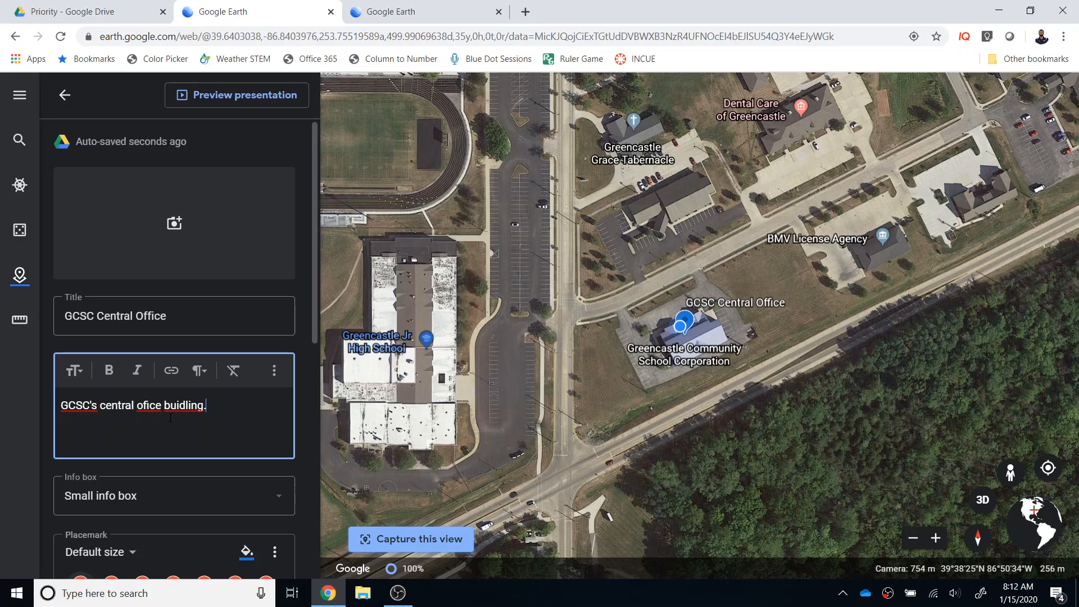
right_click(153, 409)
click(186, 215)
right_click(185, 407)
click(241, 200)
Capture the current overhead view for the GCSC Central Office placemark and return to the project's feature list
scroll(228, 438, down, 5)
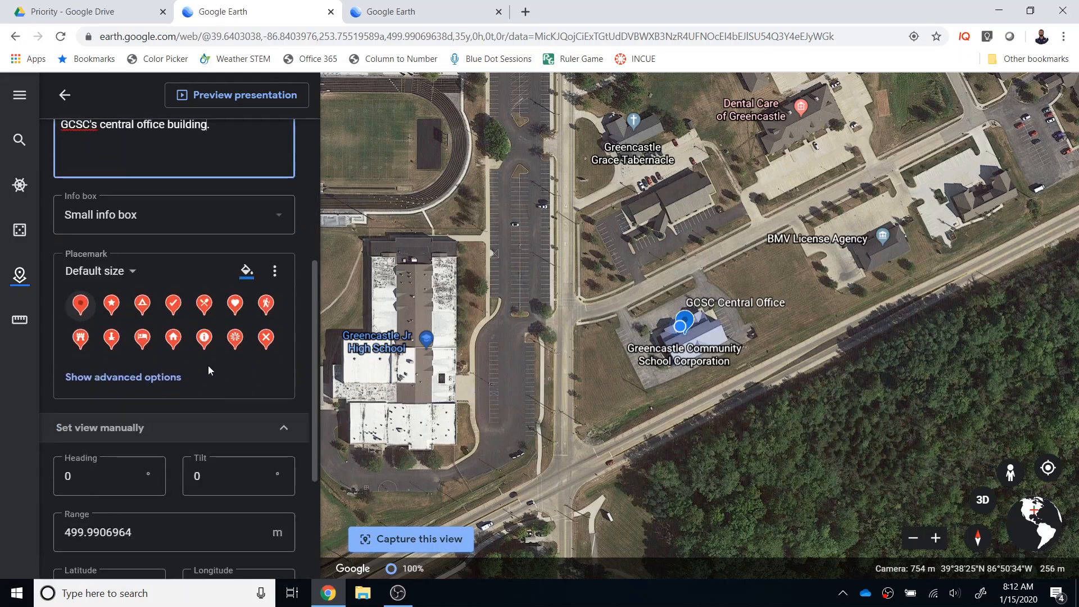
scroll(170, 375, down, 3)
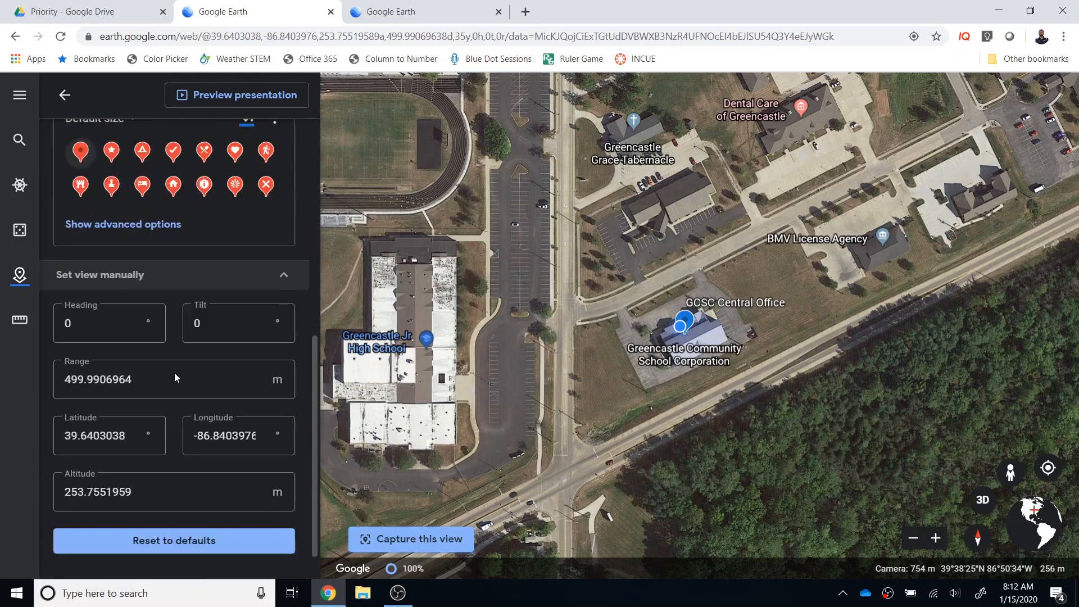
click(440, 541)
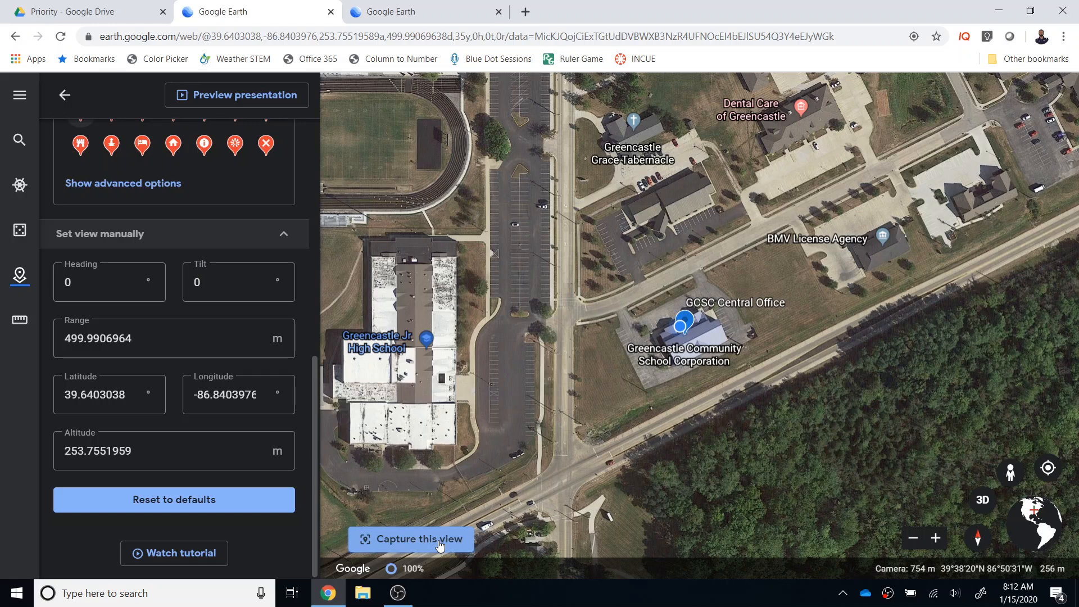
click(63, 95)
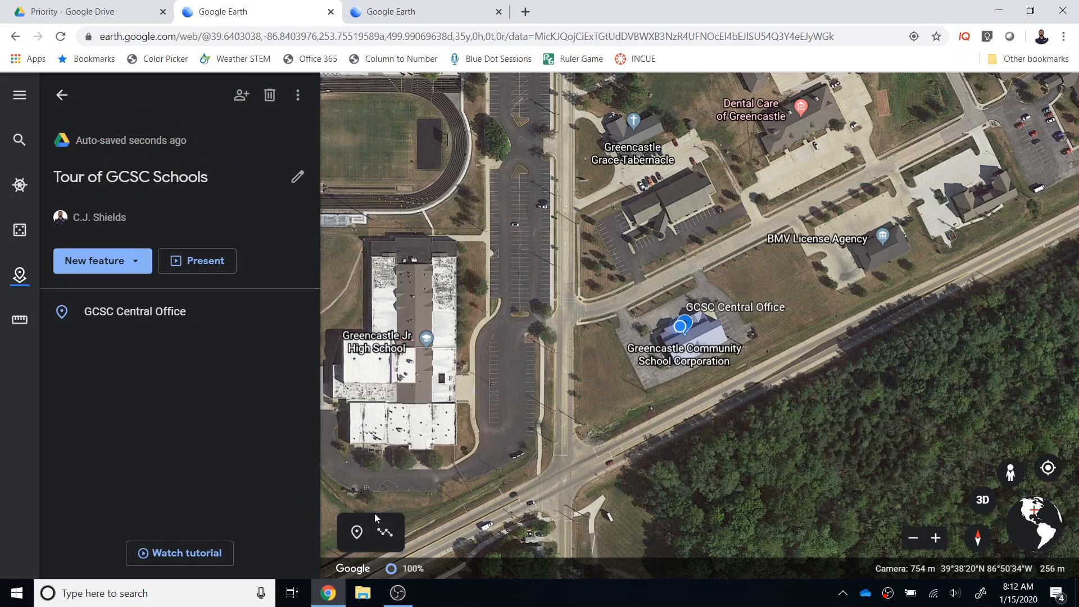
Add a placemark titled "GMS" on the Greencastle Jr High School building and save it to the Tour of GCSC Schools project
click(358, 533)
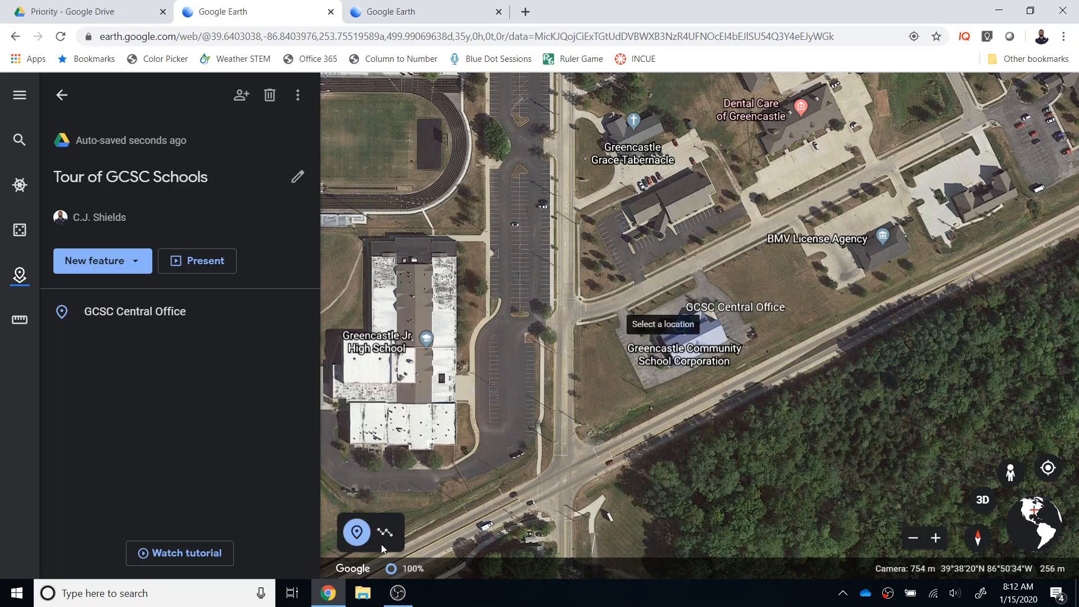
click(442, 372)
click(474, 297)
text(GMS)
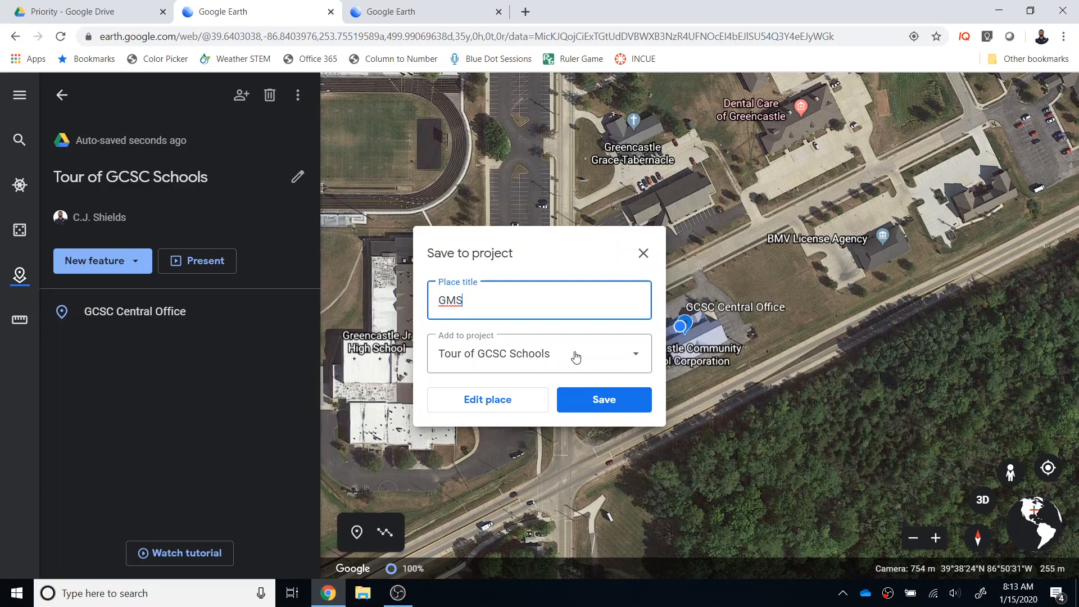
click(634, 355)
click(554, 385)
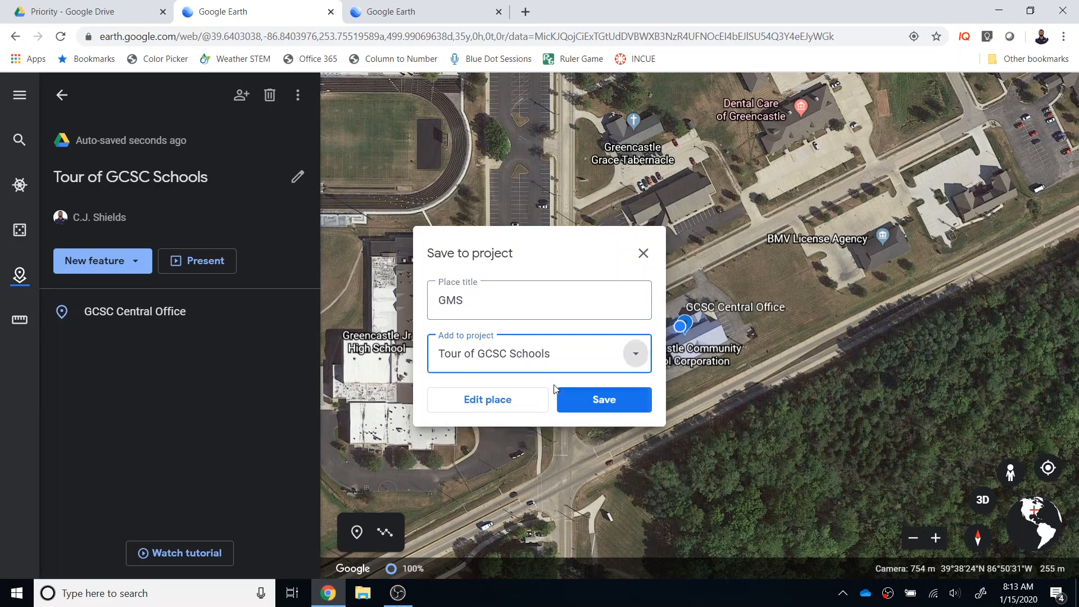
click(592, 400)
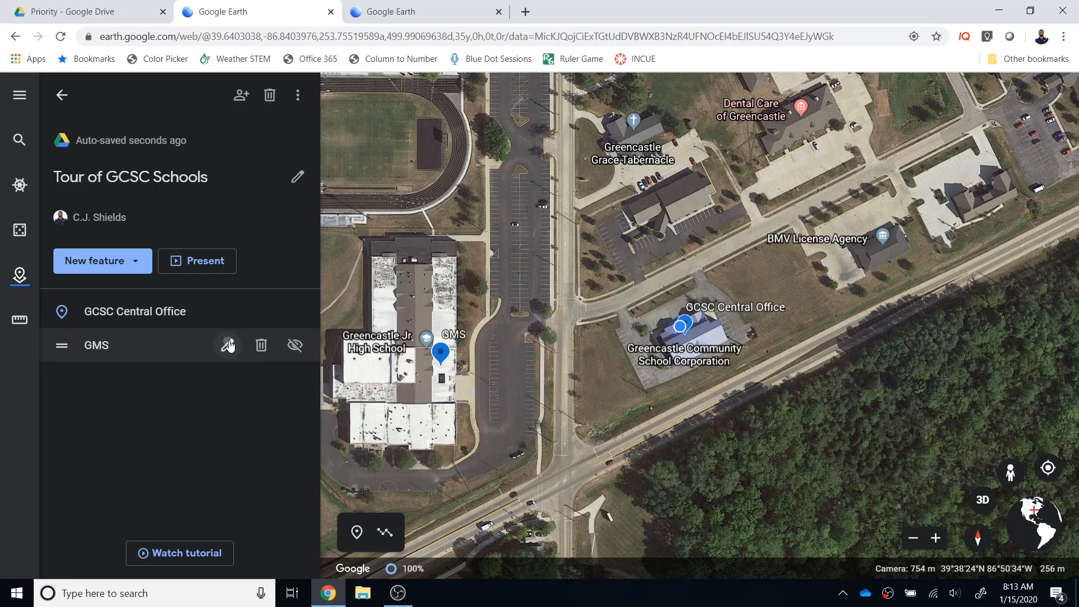
Edit the GMS placemark and capture a Street View from Zinc Mill Rd facing the school's front as its view
click(226, 344)
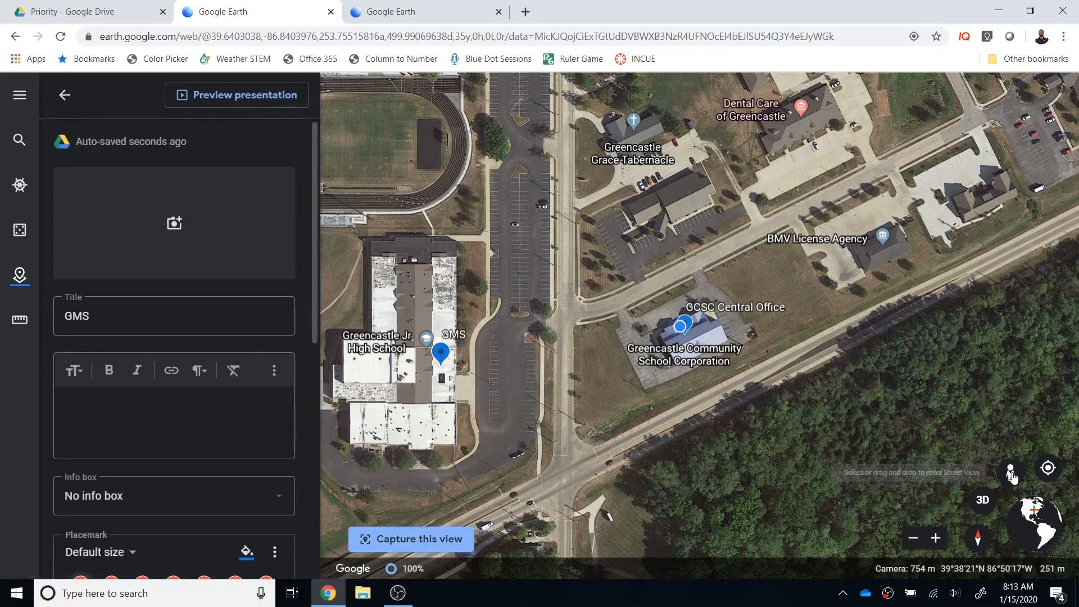
drag(1011, 476, 565, 372)
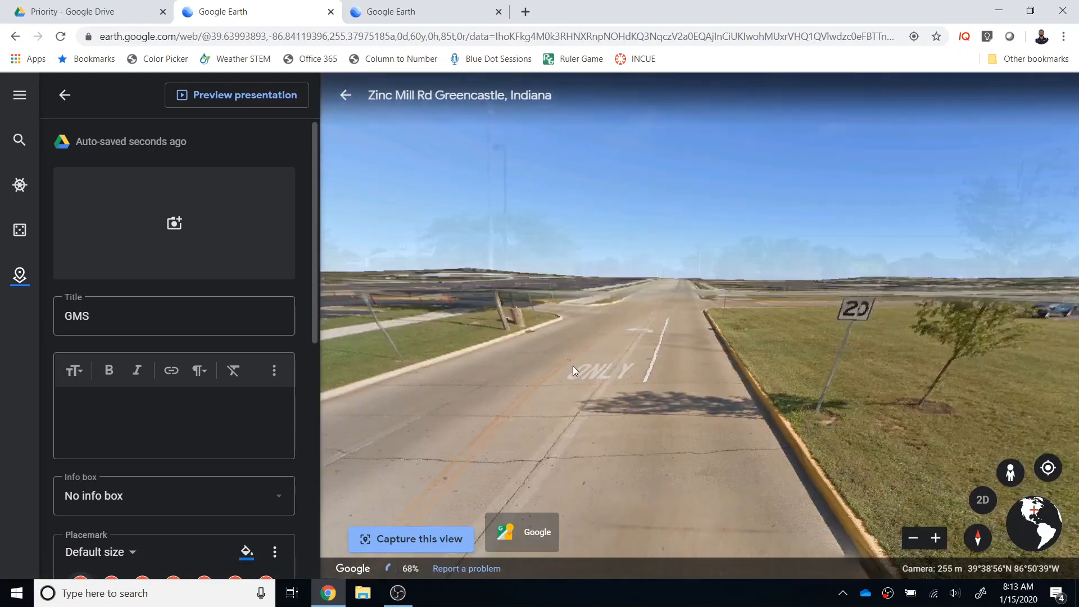
drag(502, 328, 868, 324)
drag(463, 312, 718, 363)
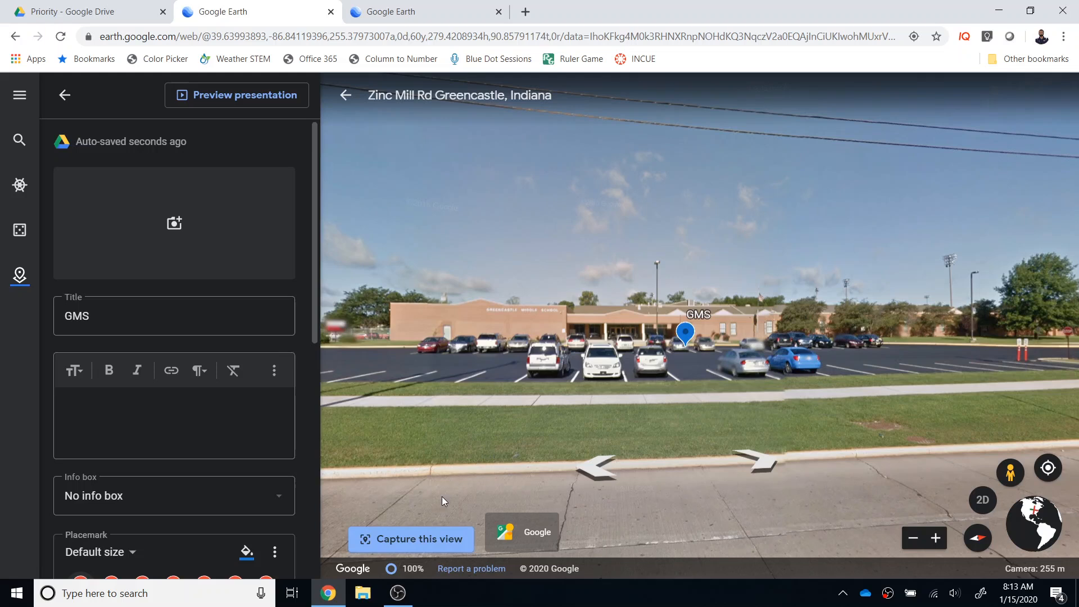
click(416, 538)
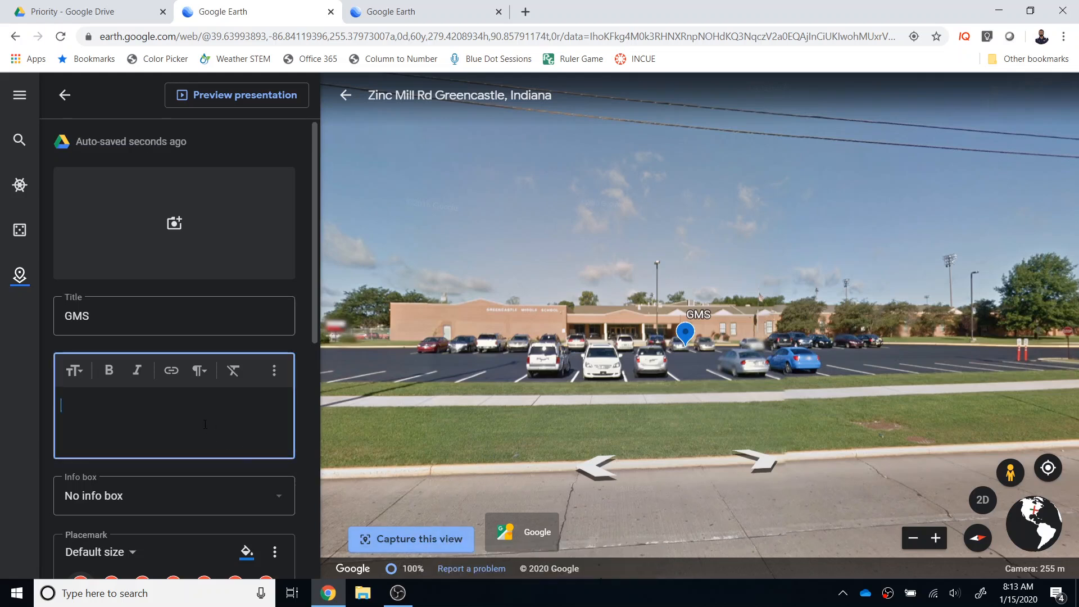
Describe the placemark as "GMS", add a school building photo from an image search for "Greencastle Middle School", and return to the project
text(GMS)
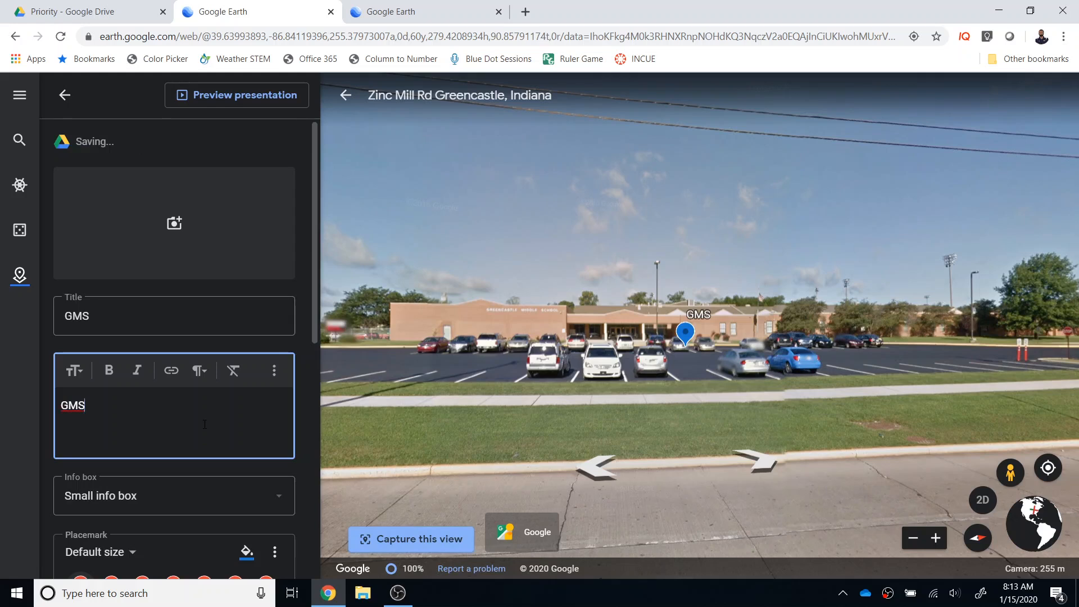
click(172, 223)
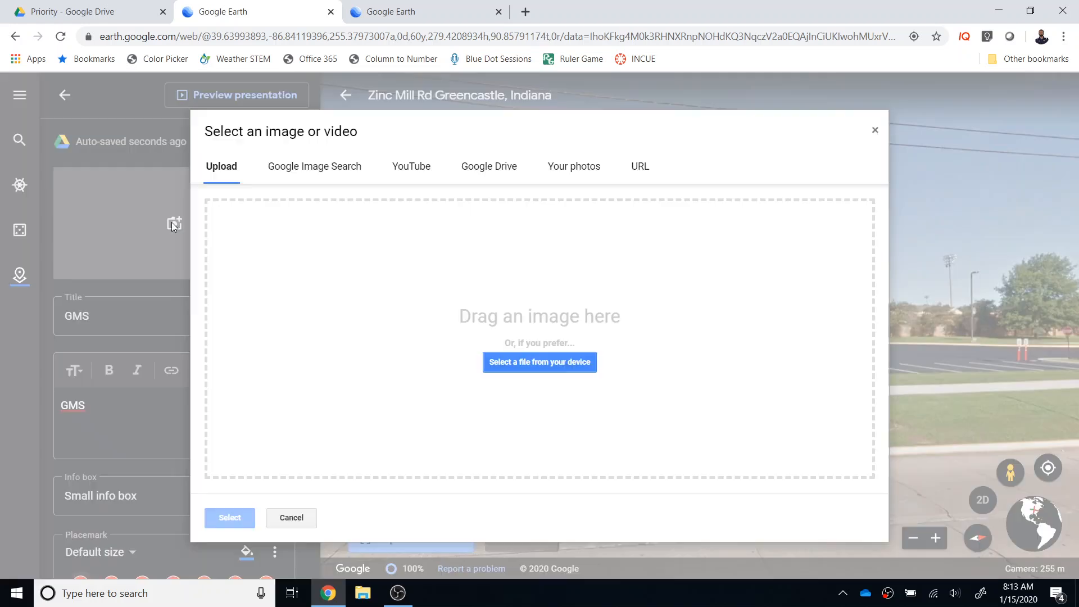
click(313, 167)
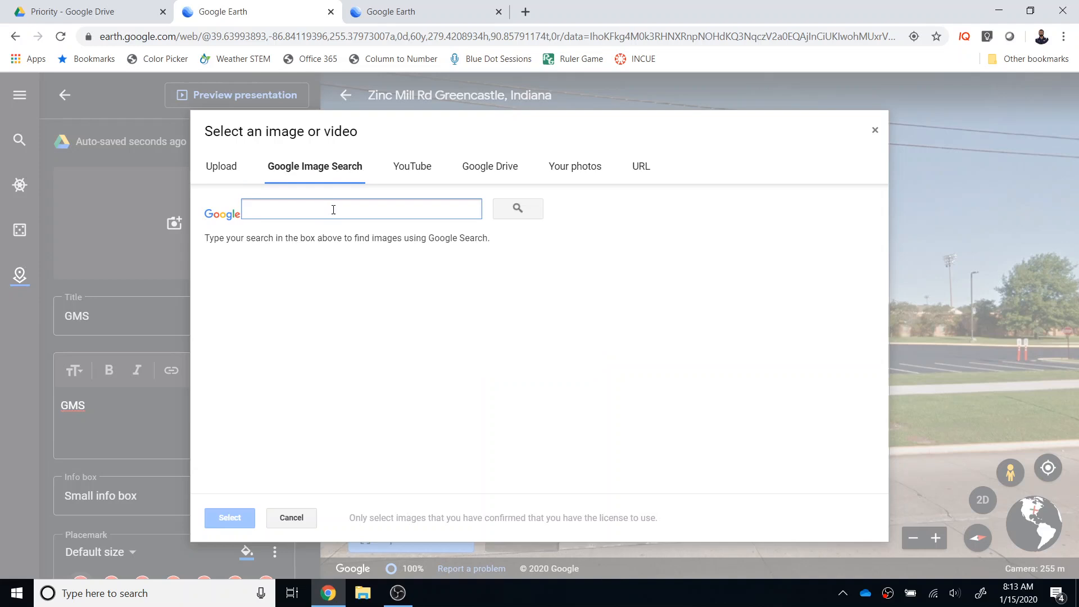
text(Greencastle Mid)
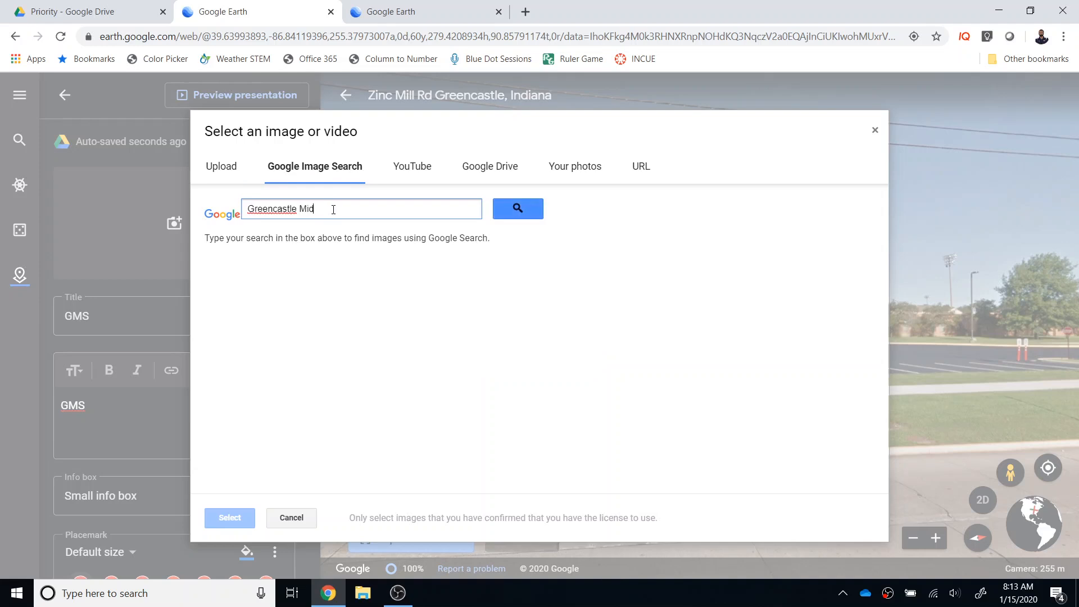
text(dle School)
key(Return)
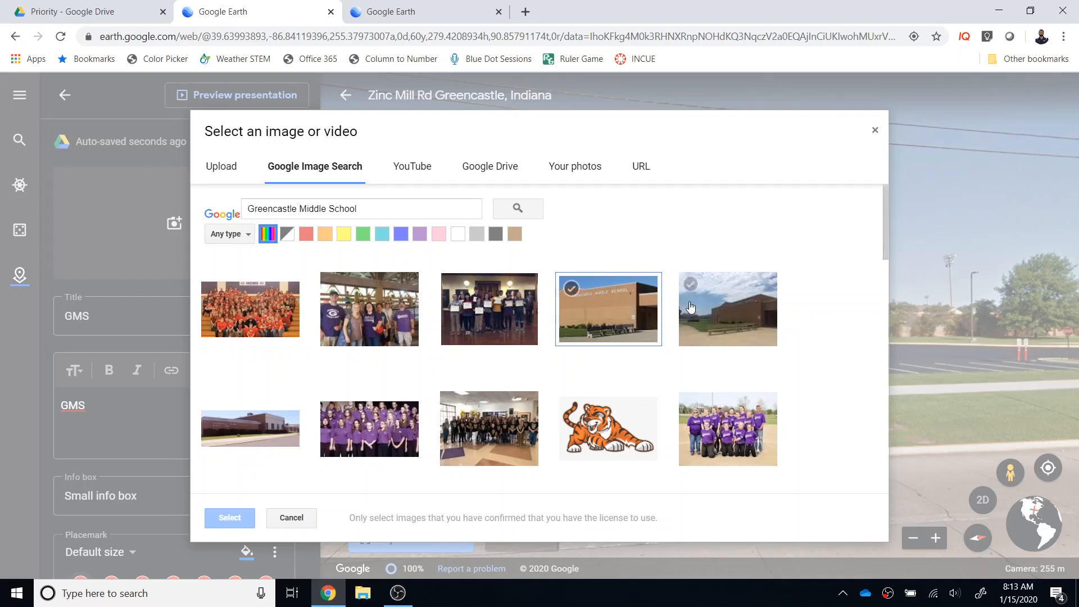
click(717, 308)
click(225, 518)
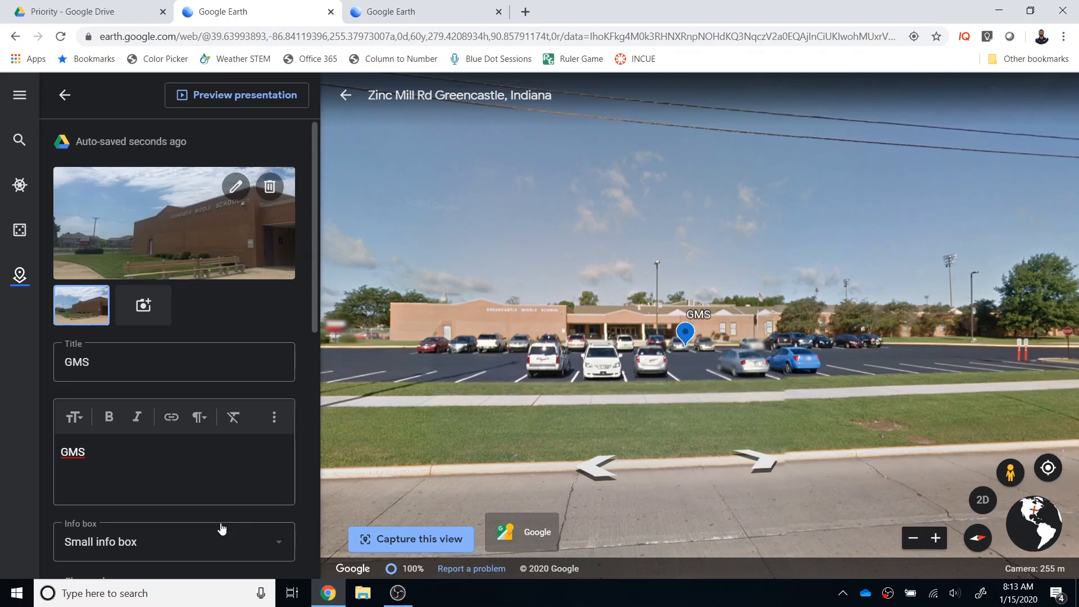
click(63, 99)
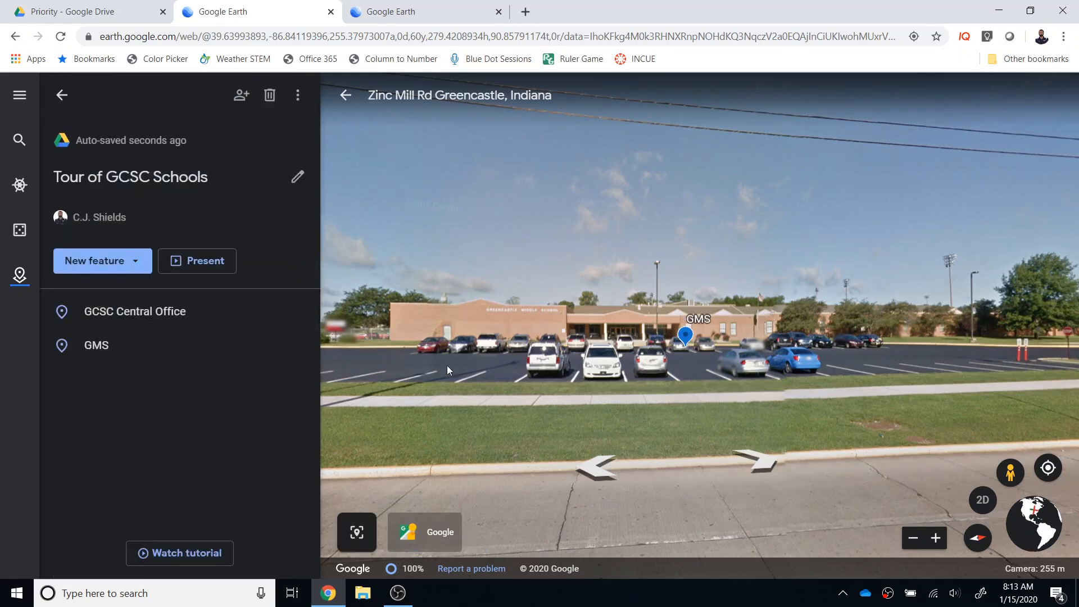
Exit Street View and draw a three-point line from beside the GMS building along the parking lot edge past the running track
click(344, 94)
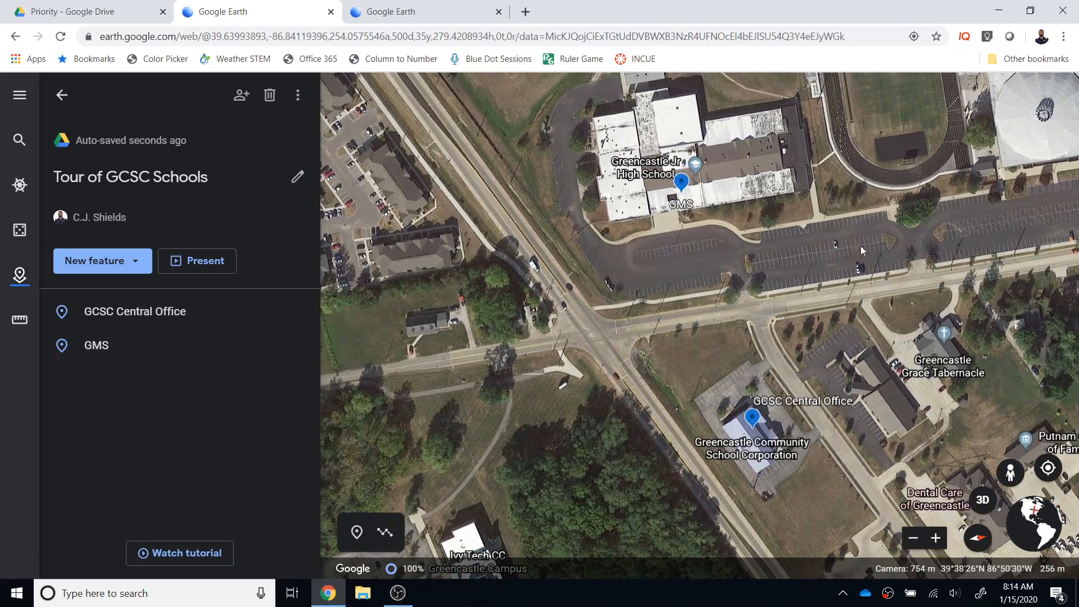
drag(808, 282, 675, 300)
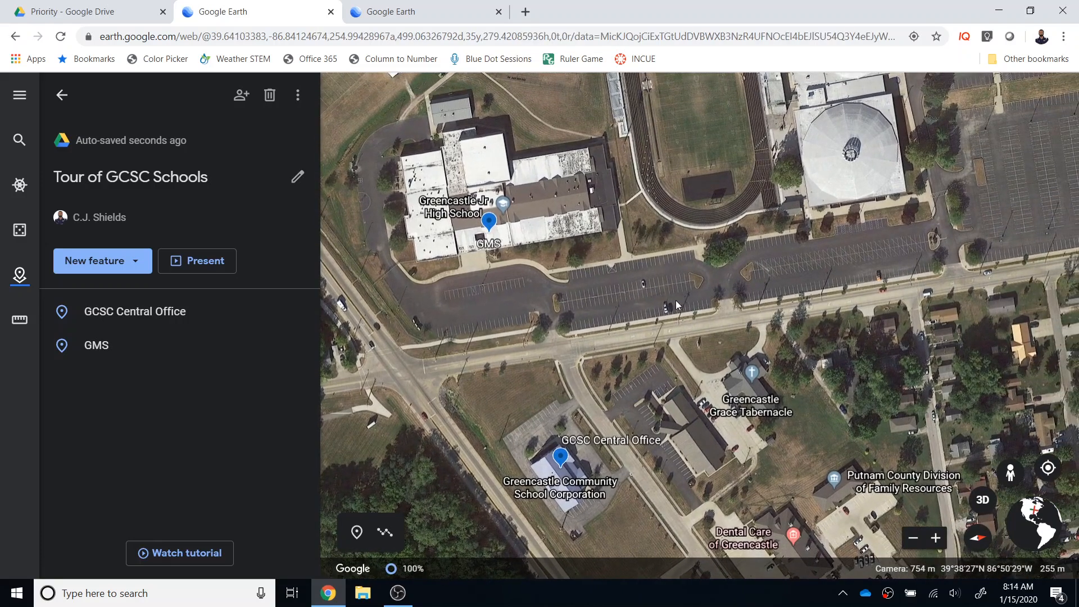
click(385, 528)
click(620, 226)
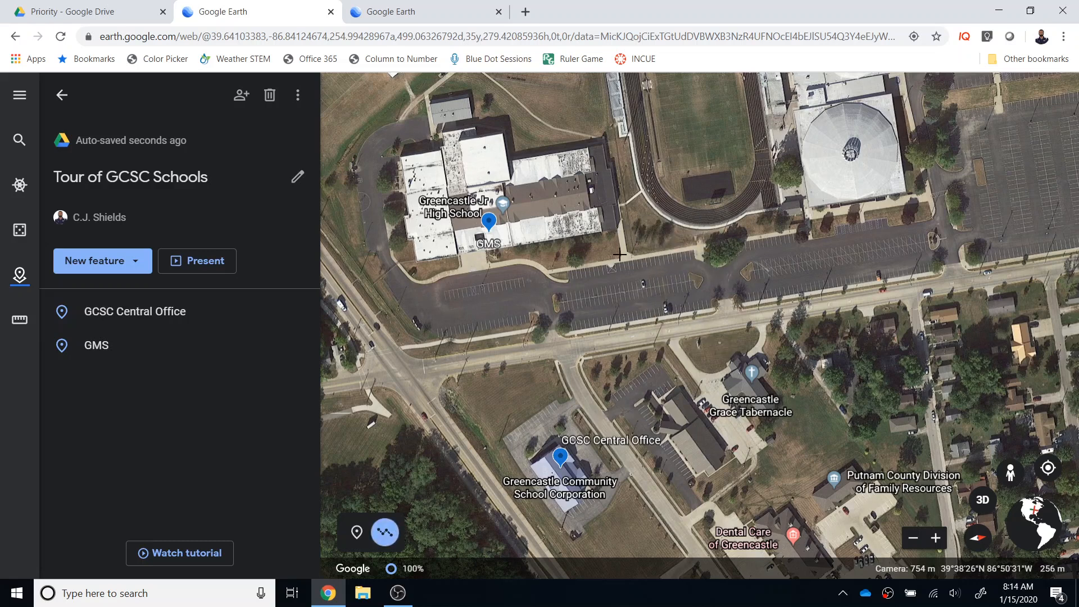
click(627, 260)
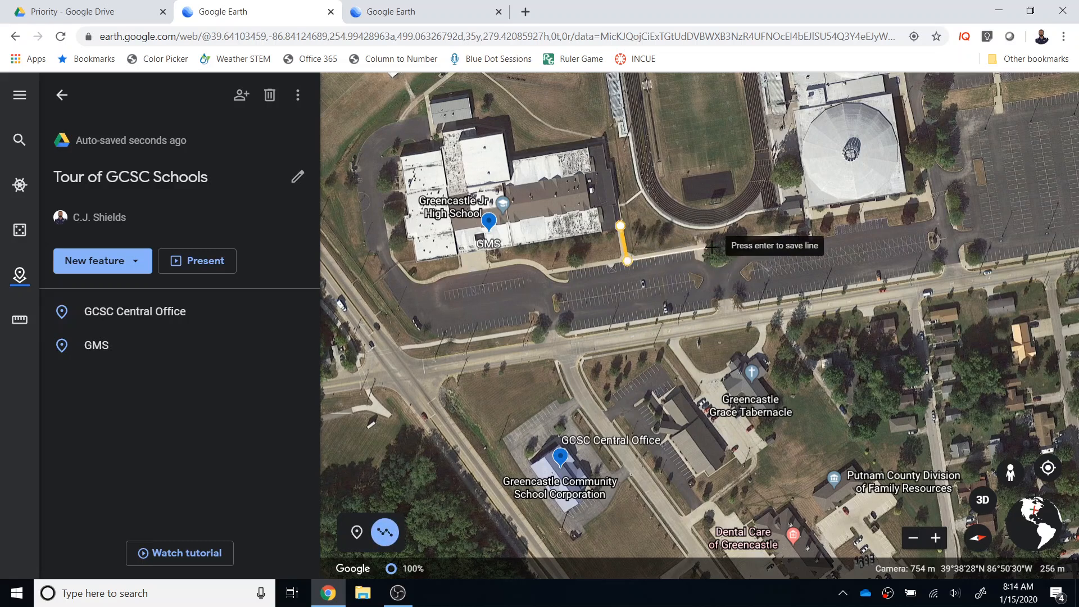
click(758, 239)
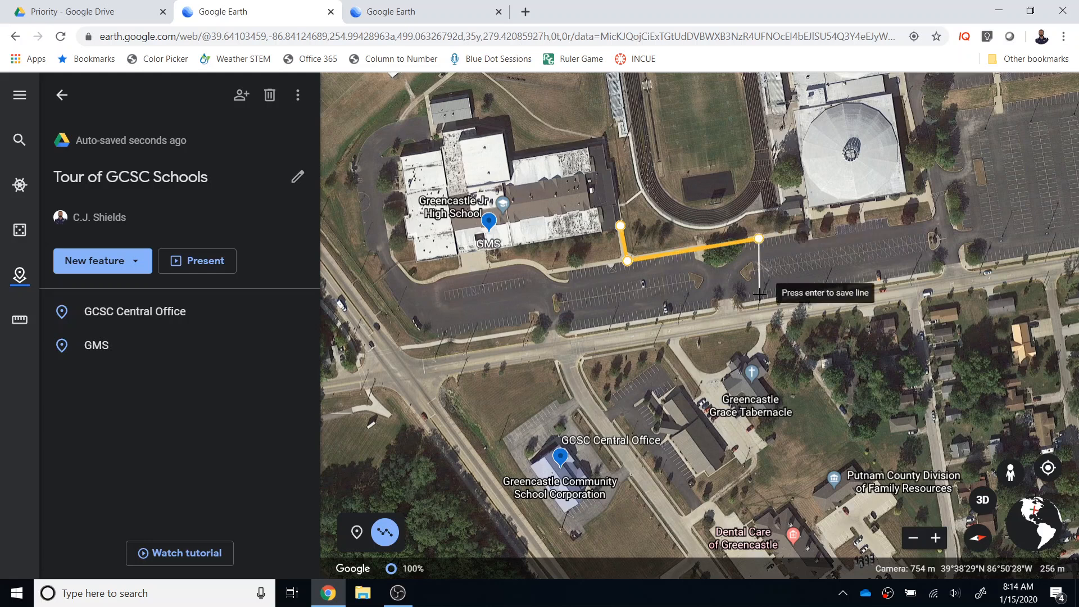
Finish the line and save it to the Tour of GCSC Schools project with the title "Bus Transfer Line"
key(Return)
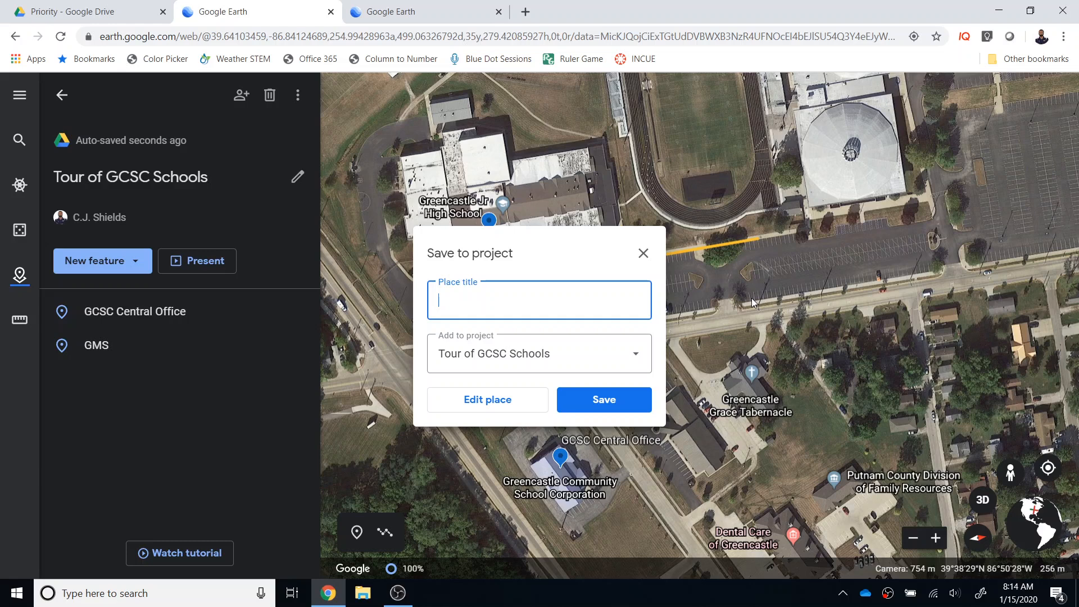
text(Bus Transfer Line)
click(616, 404)
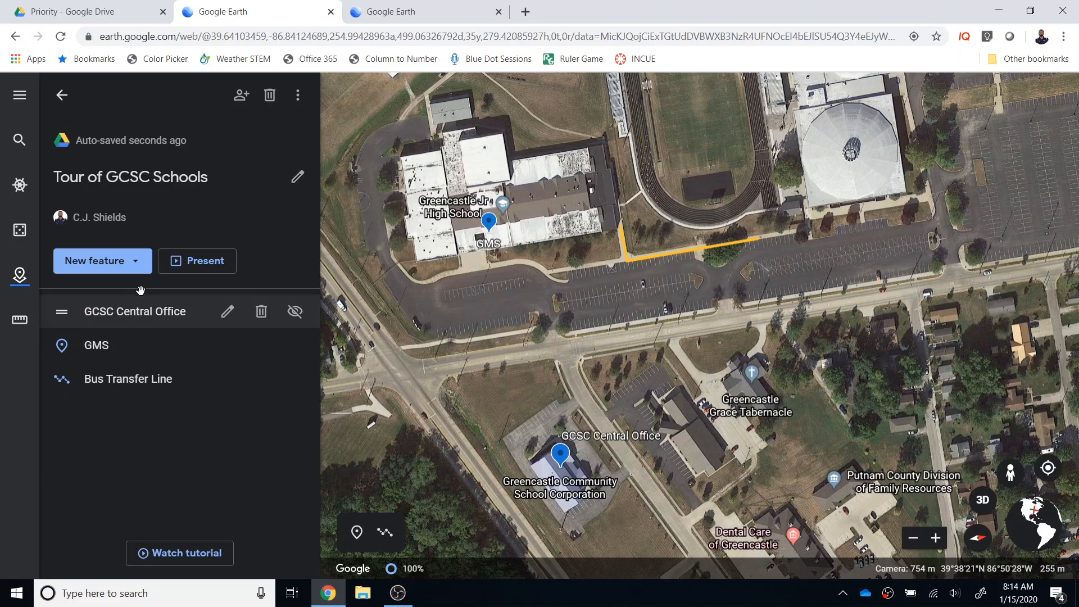
Add a fullscreen slide to the project and title it "Greencastle Middle School"
click(140, 270)
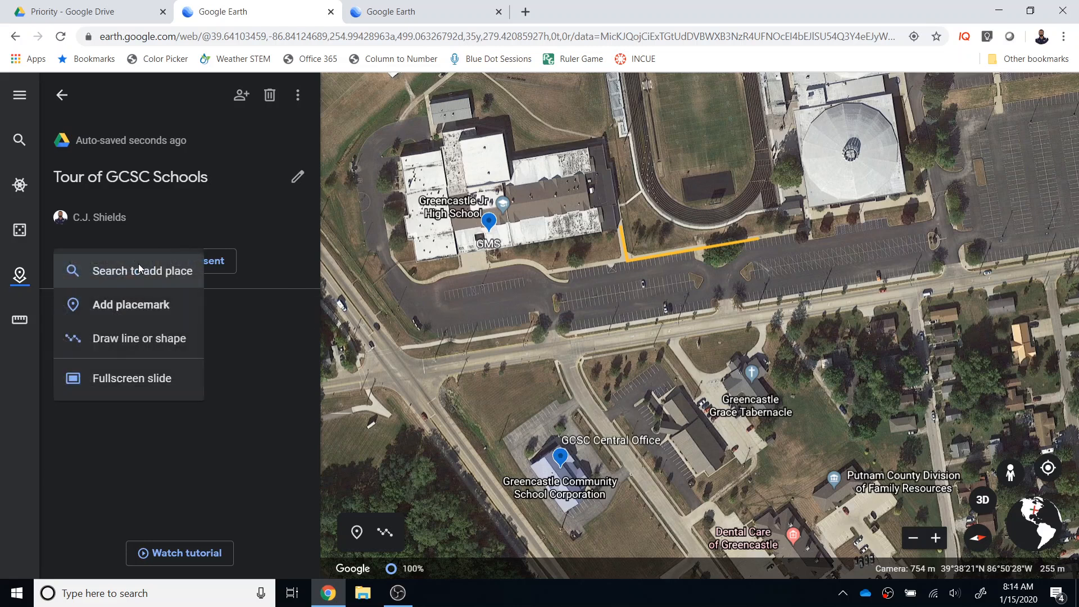
click(121, 383)
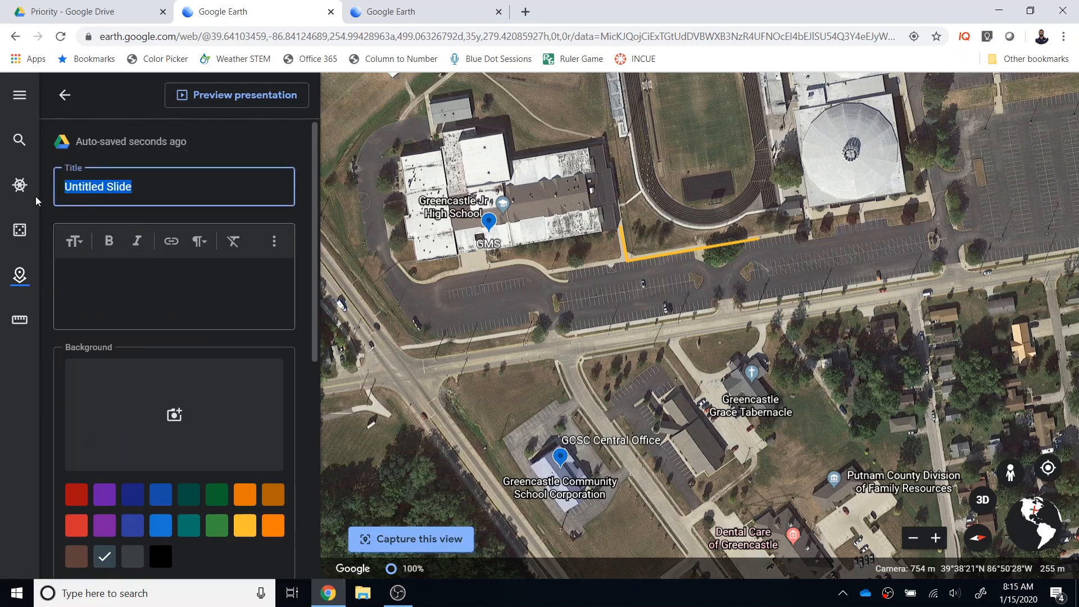
text(Green)
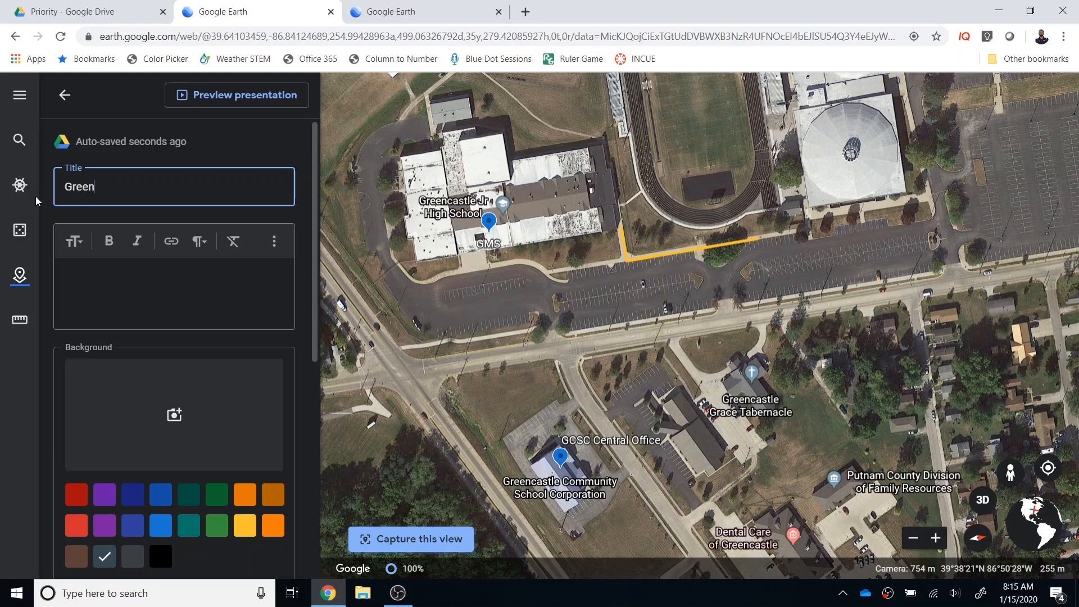
text(castle Middle School)
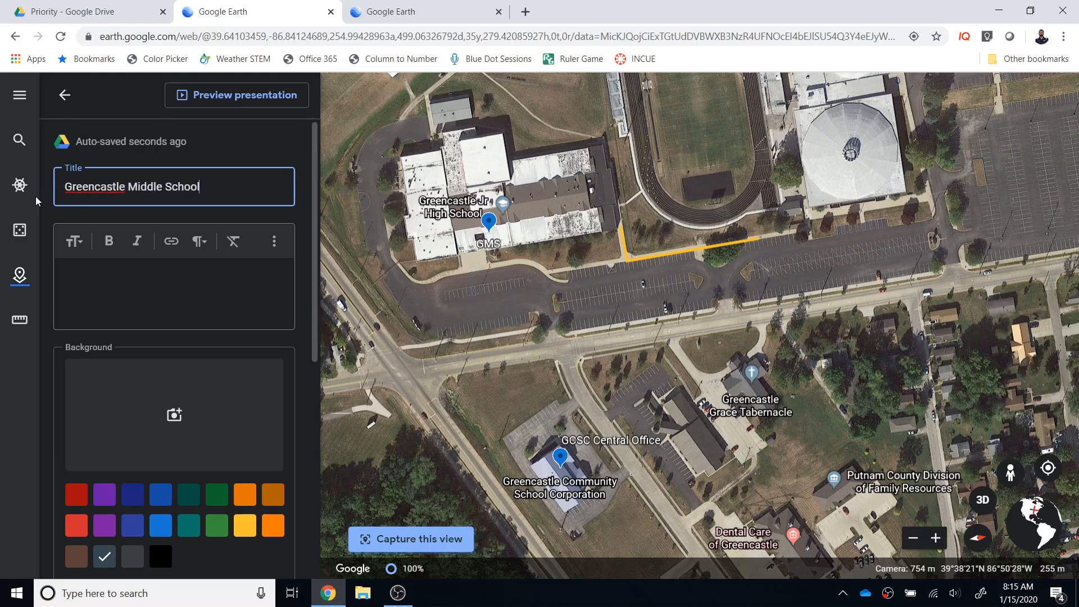
Give the slide the description "Home of the Tiger Cubs" and a dark purple background
click(118, 273)
text(Home of the Tig)
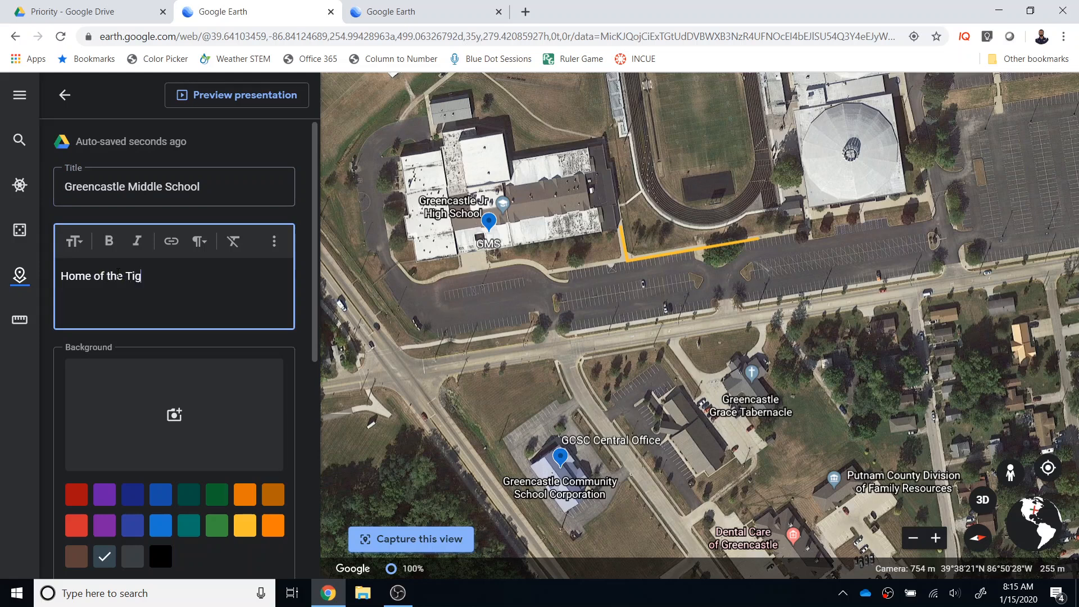
text(er Cubs)
click(104, 494)
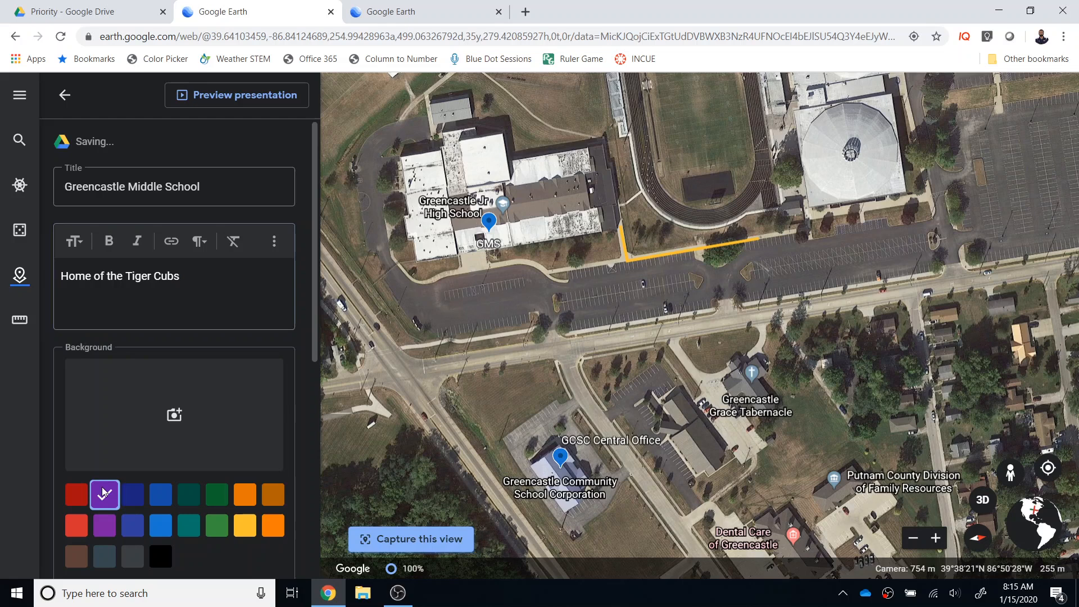
scroll(241, 415, down, 3)
scroll(242, 418, up, 5)
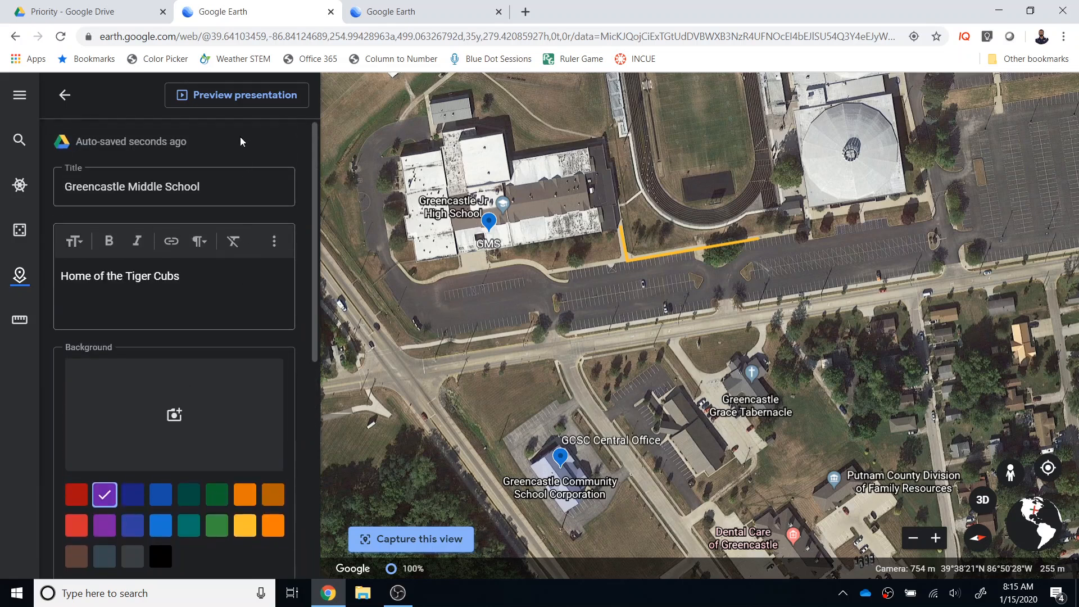
Preview the Greencastle Middle School slide, then return to the project and place it directly below GCSC Central Office in the feature order
click(240, 96)
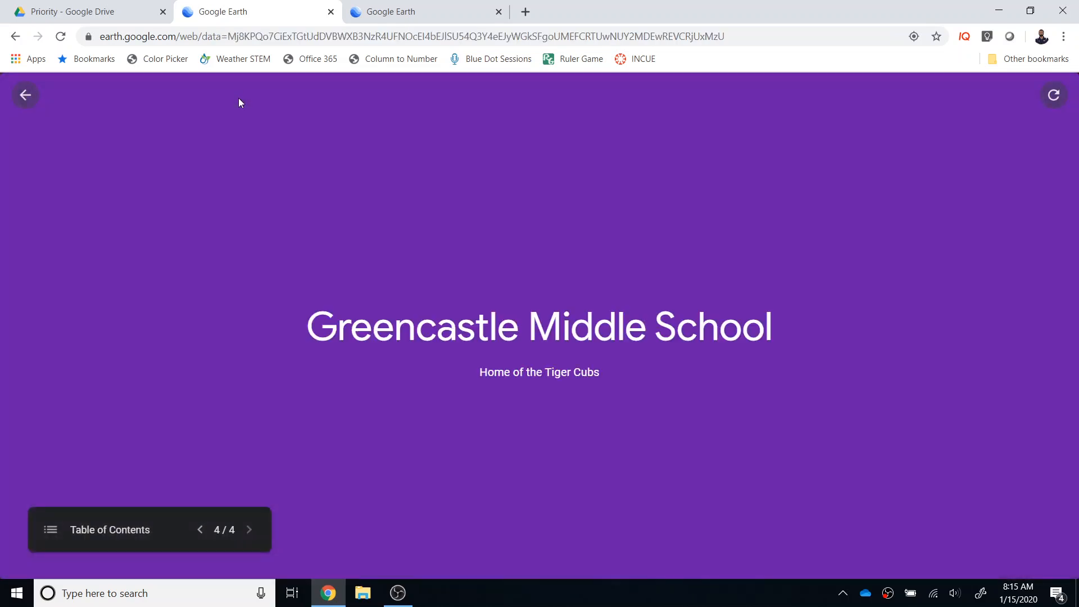
click(18, 101)
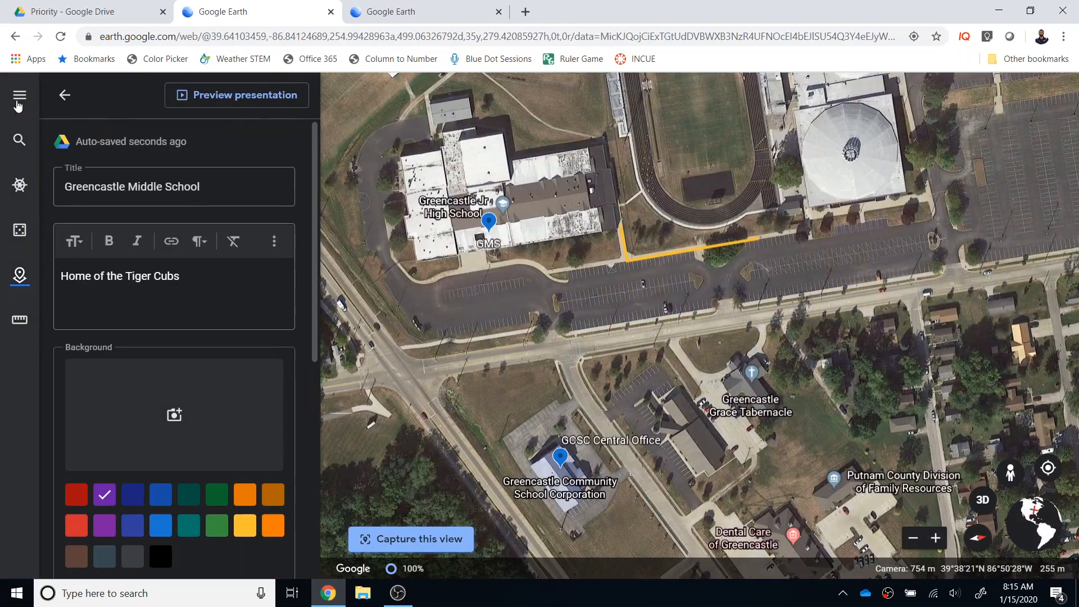
click(66, 106)
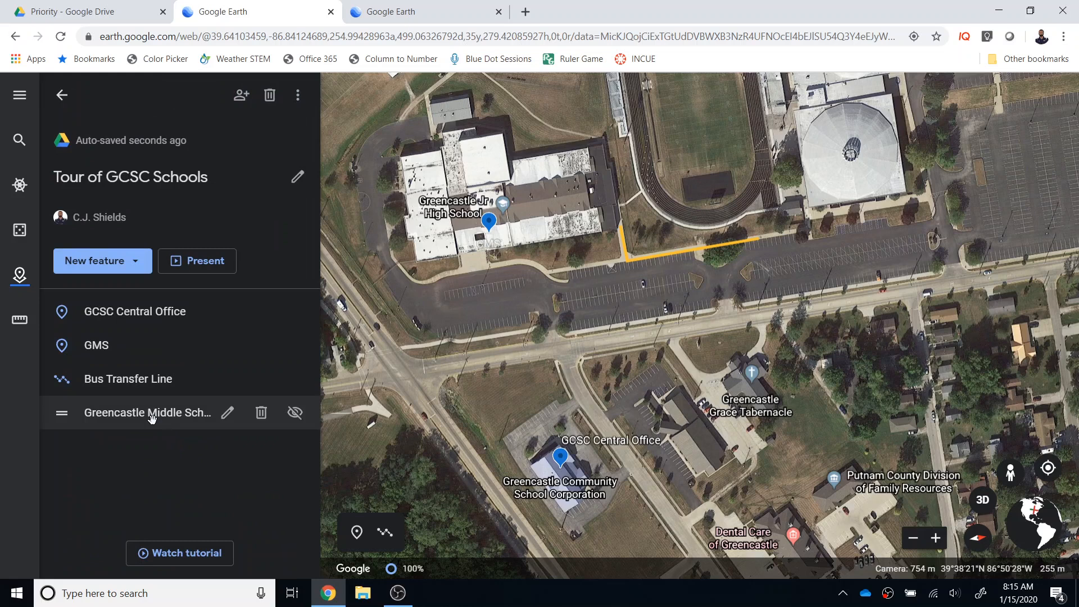
drag(151, 418, 146, 348)
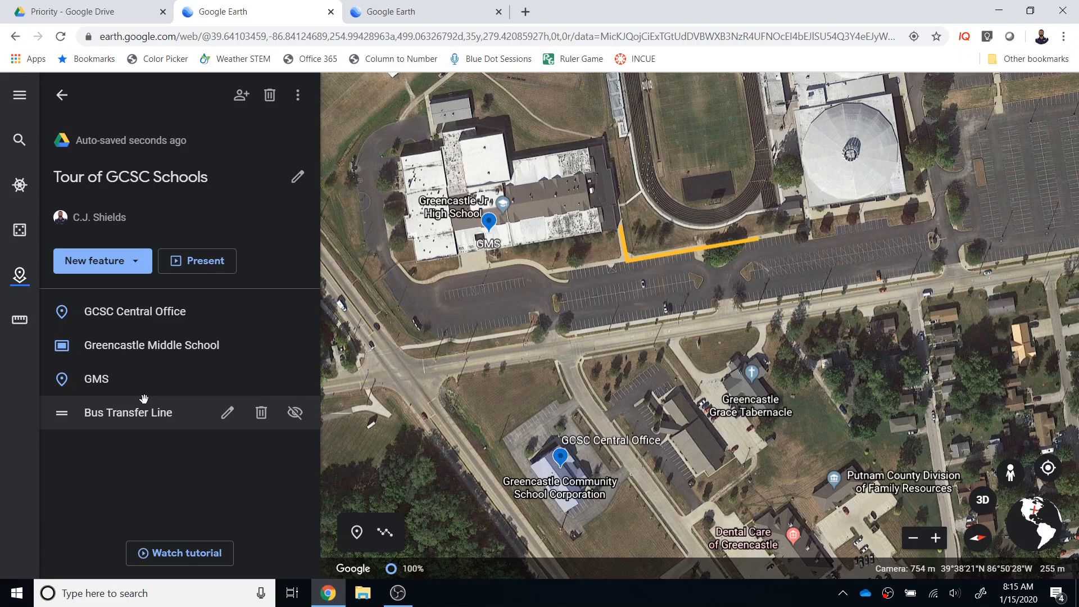
Present the Tour of GCSC Schools, check its table of contents, step through all four features, go back to GMS and exit
click(195, 262)
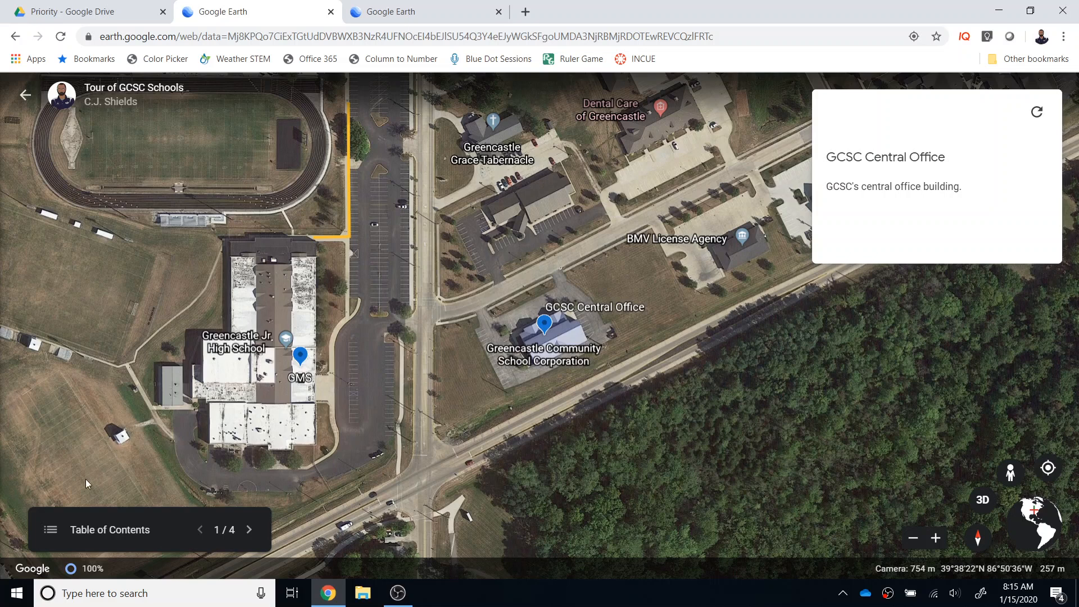
click(51, 529)
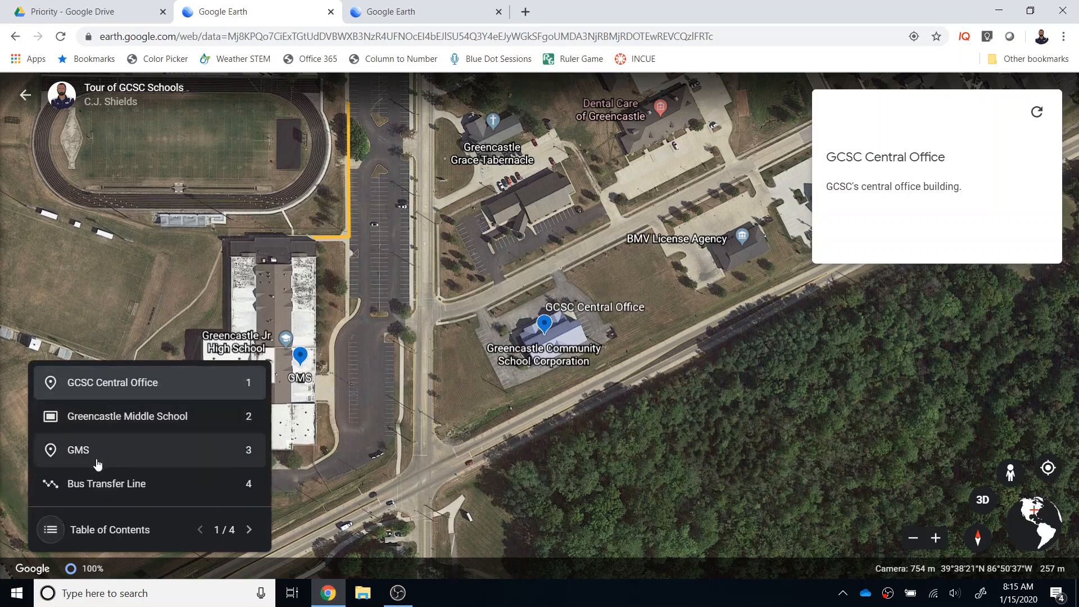
click(249, 530)
click(50, 533)
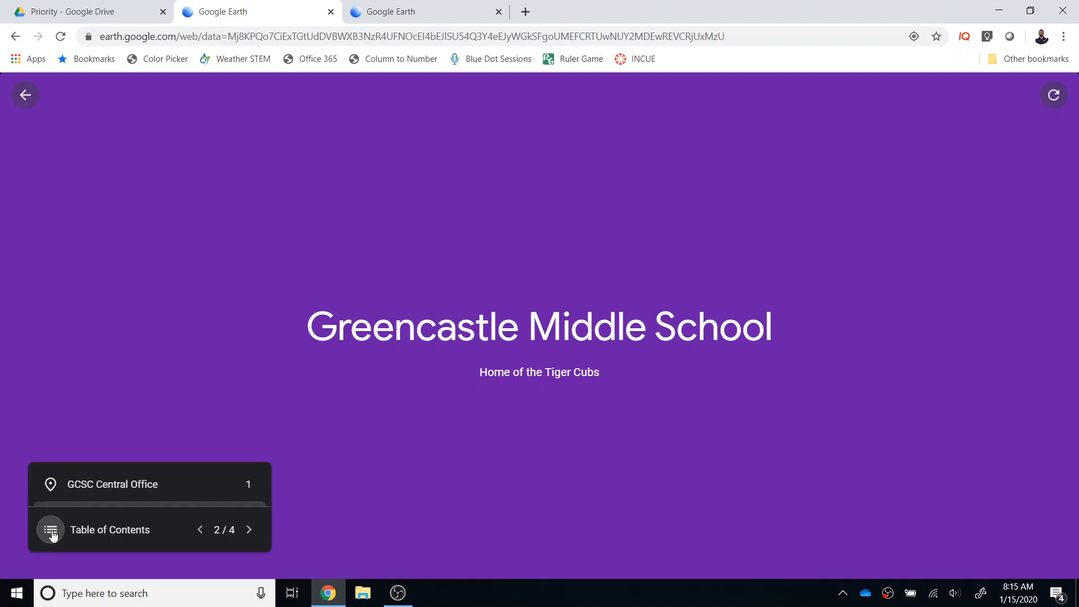
click(250, 530)
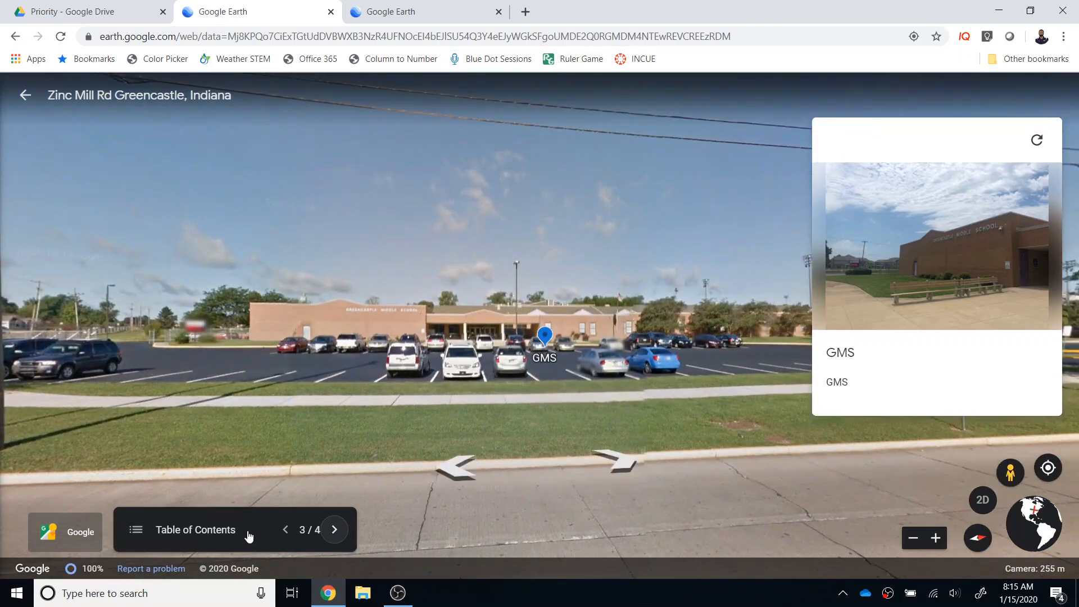
click(333, 530)
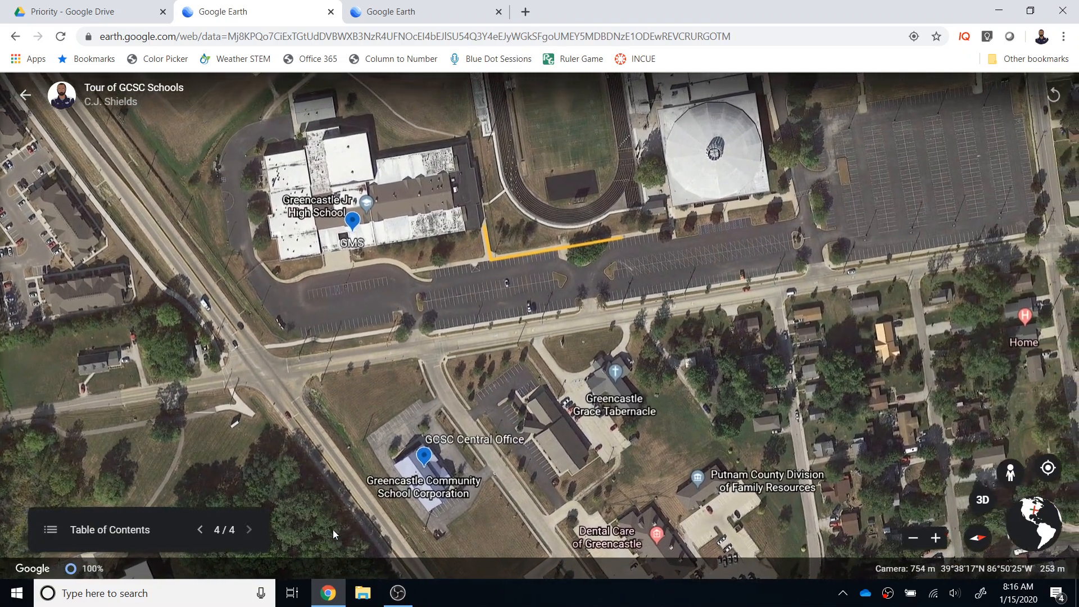
click(200, 530)
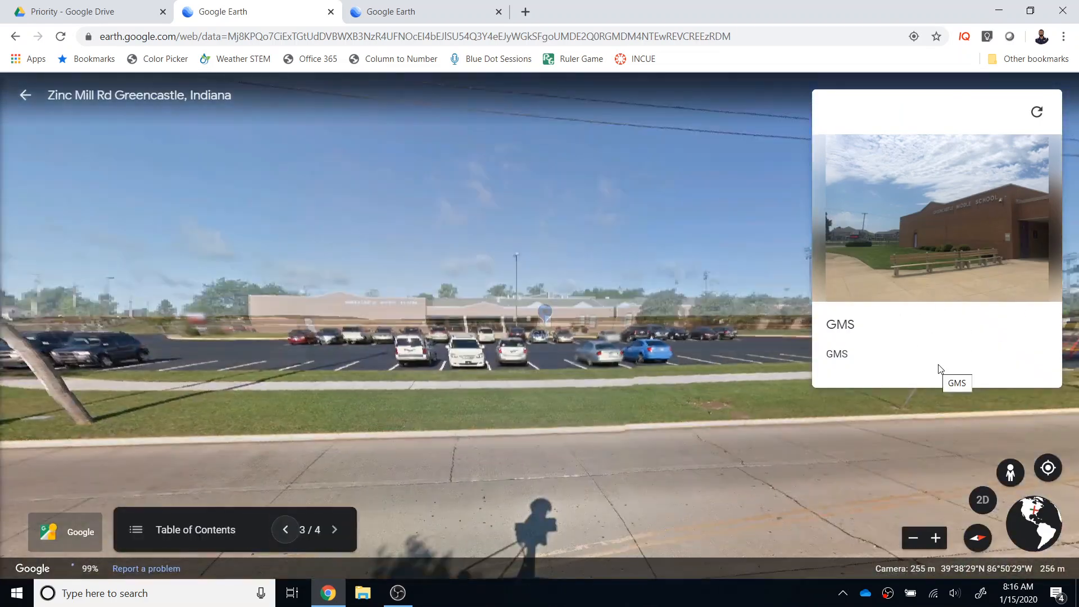
click(26, 97)
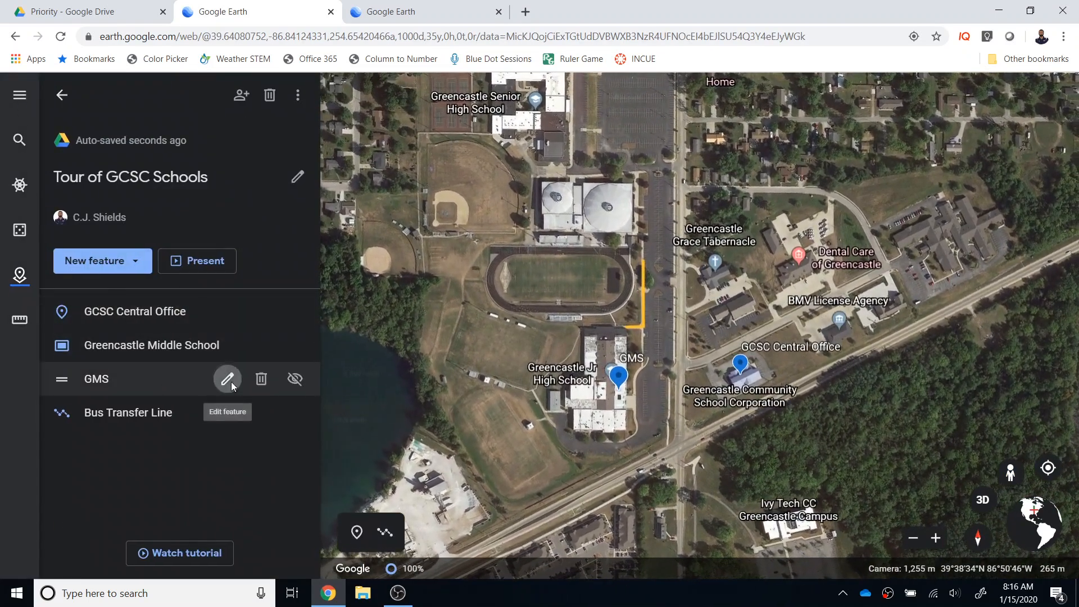
Open the GMS placemark for editing, review its image, description and info box options, and return to the project
click(229, 382)
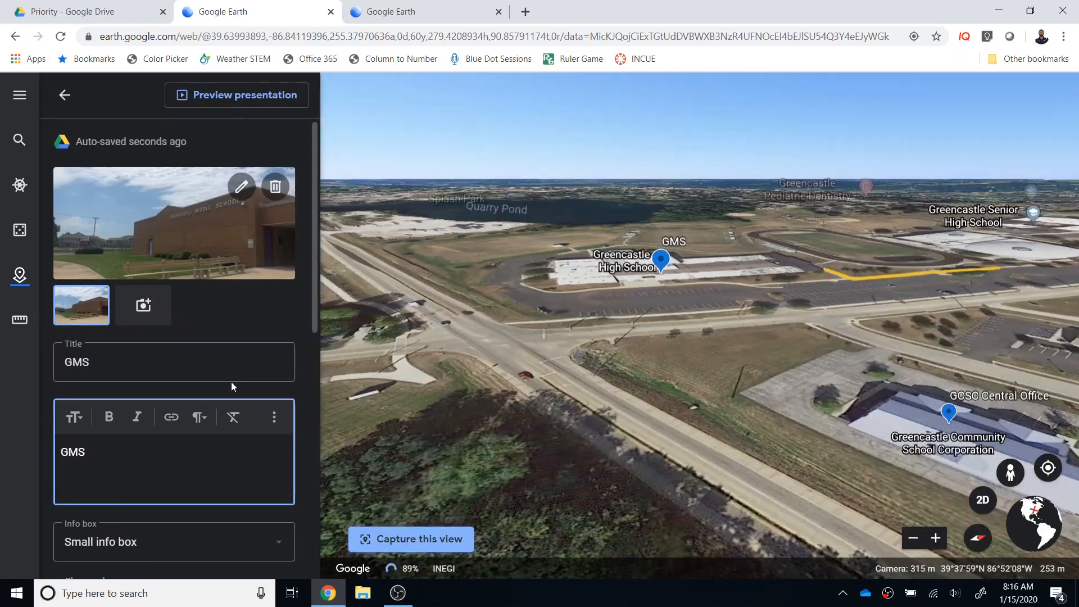
scroll(164, 418, down, 1)
scroll(164, 418, down, 1)
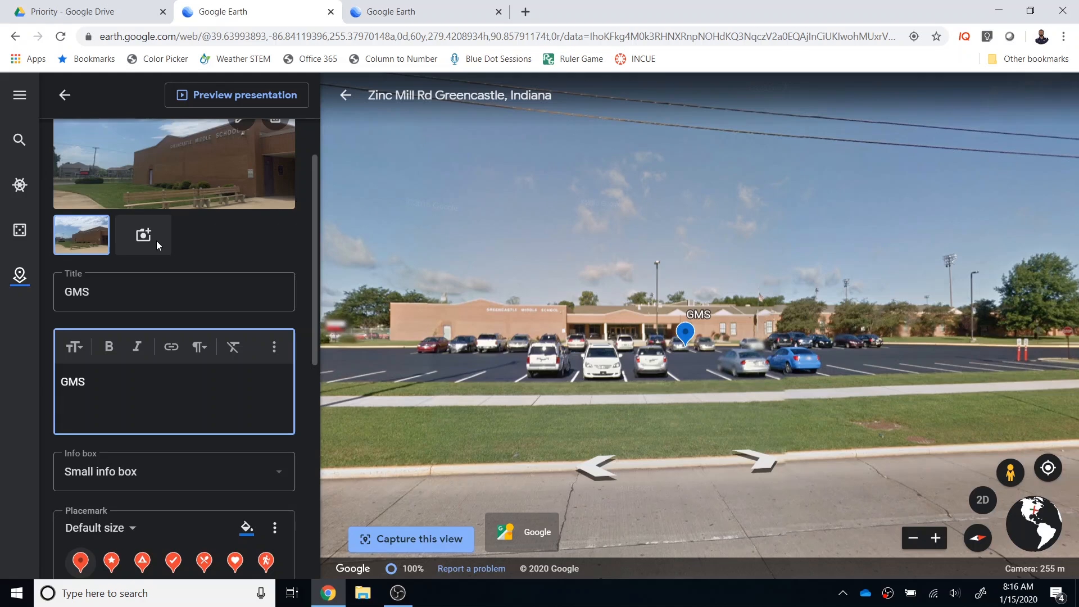
click(64, 96)
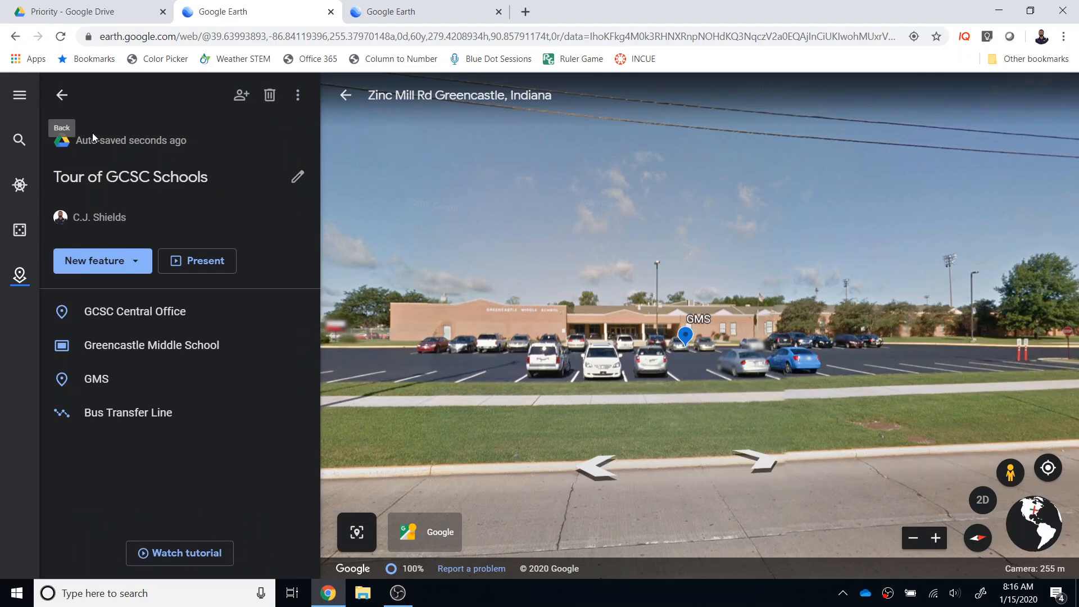
Share the project by link, saving access as anyone at Greencastle Community School Corporation with the link can view
click(241, 96)
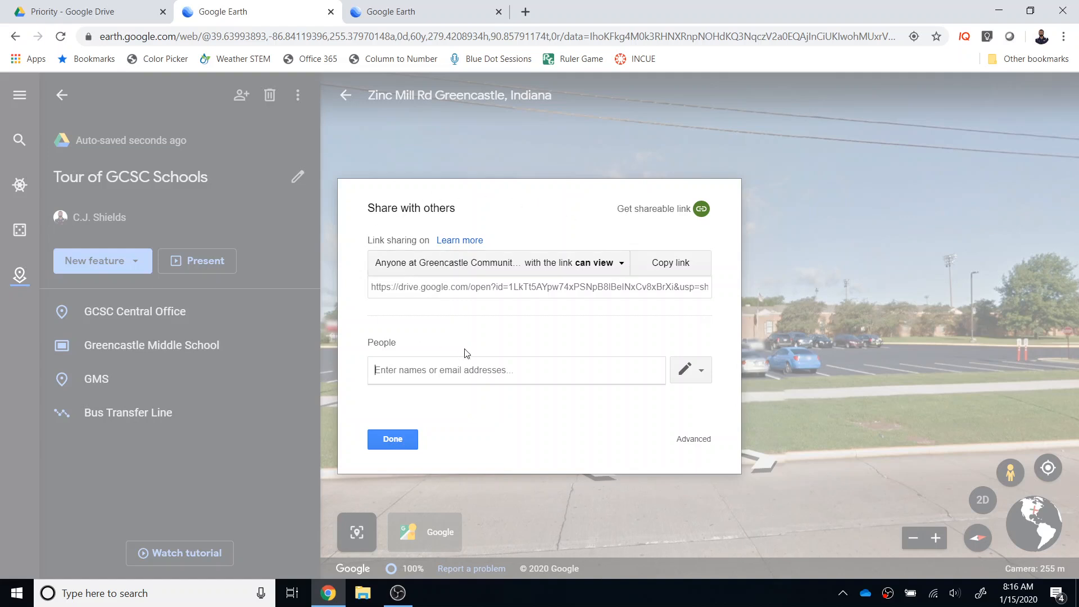
click(622, 264)
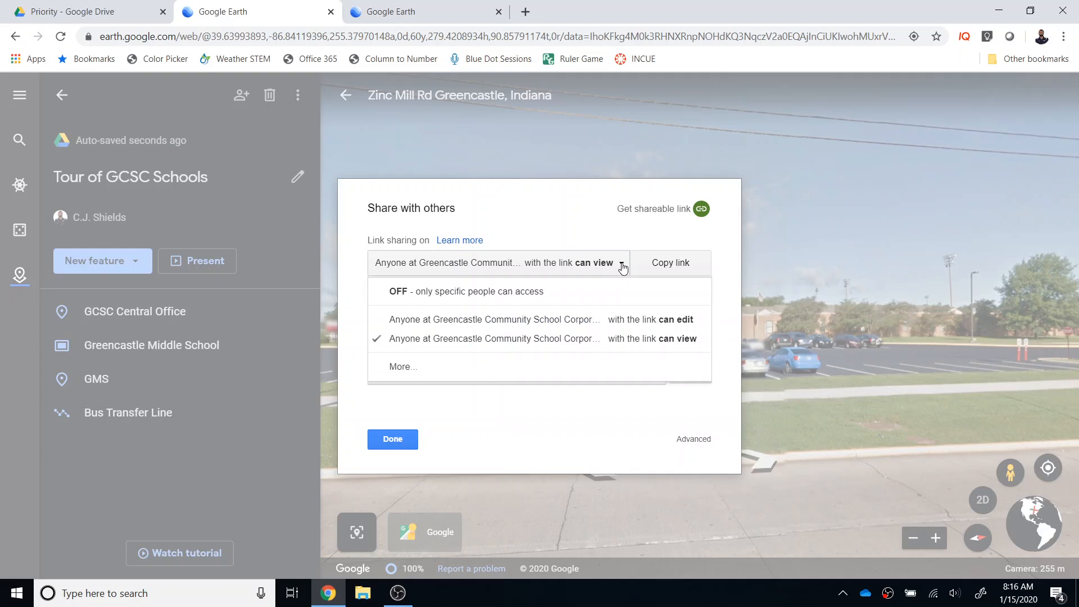
click(445, 372)
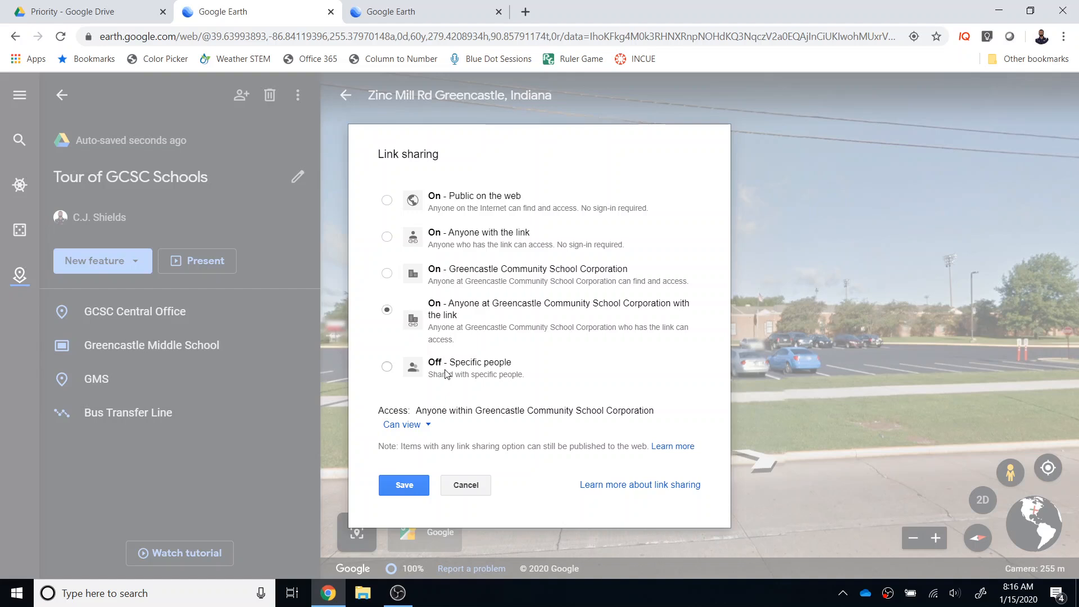
click(409, 487)
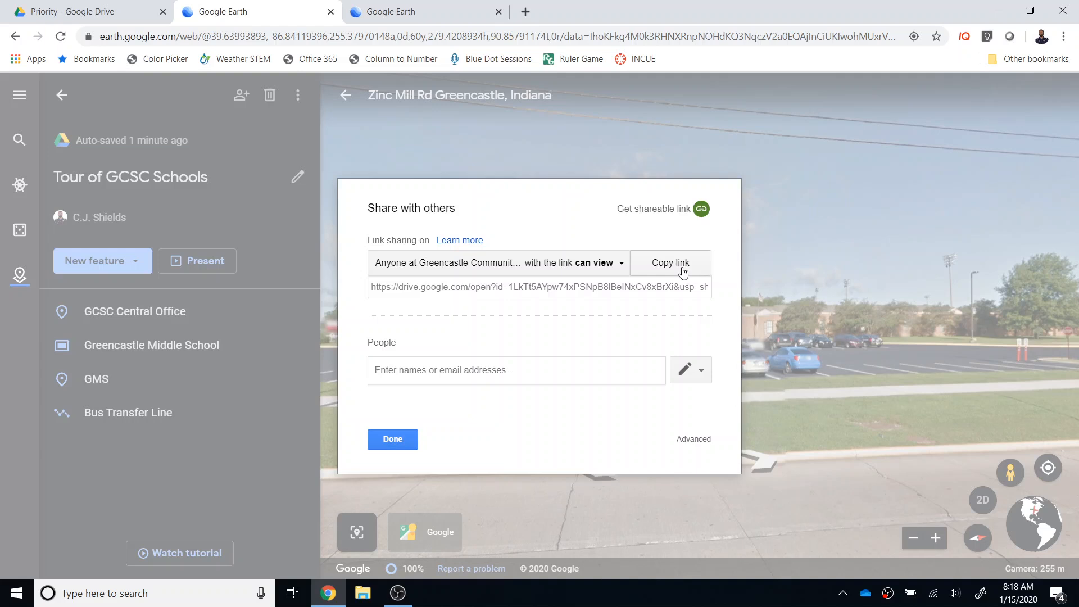
Check the edit and view permission choices for invited people, then close the sharing settings without adding anyone
click(702, 373)
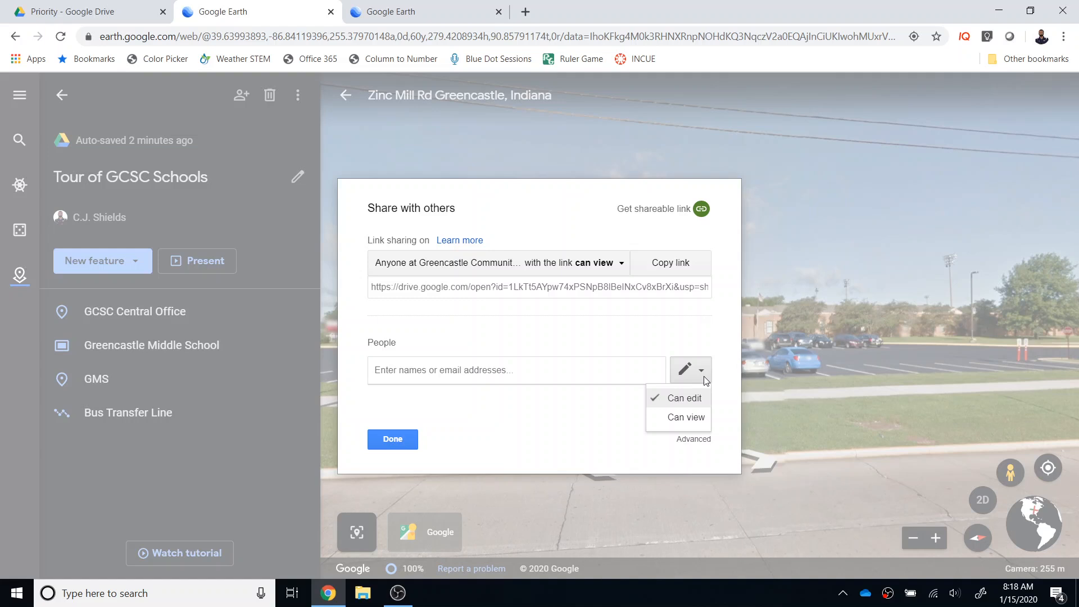
click(535, 369)
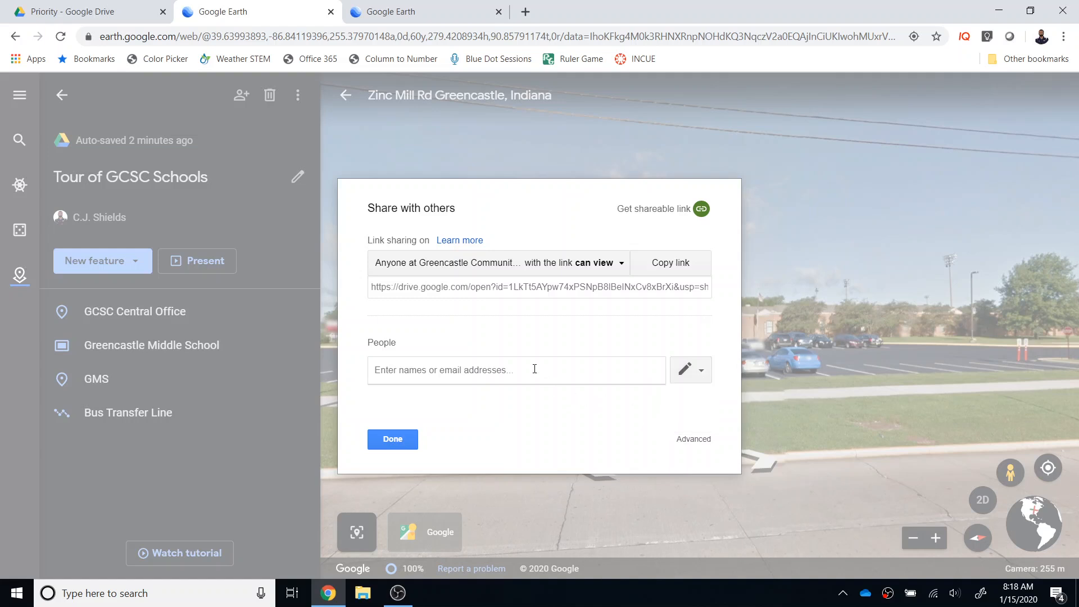
click(401, 441)
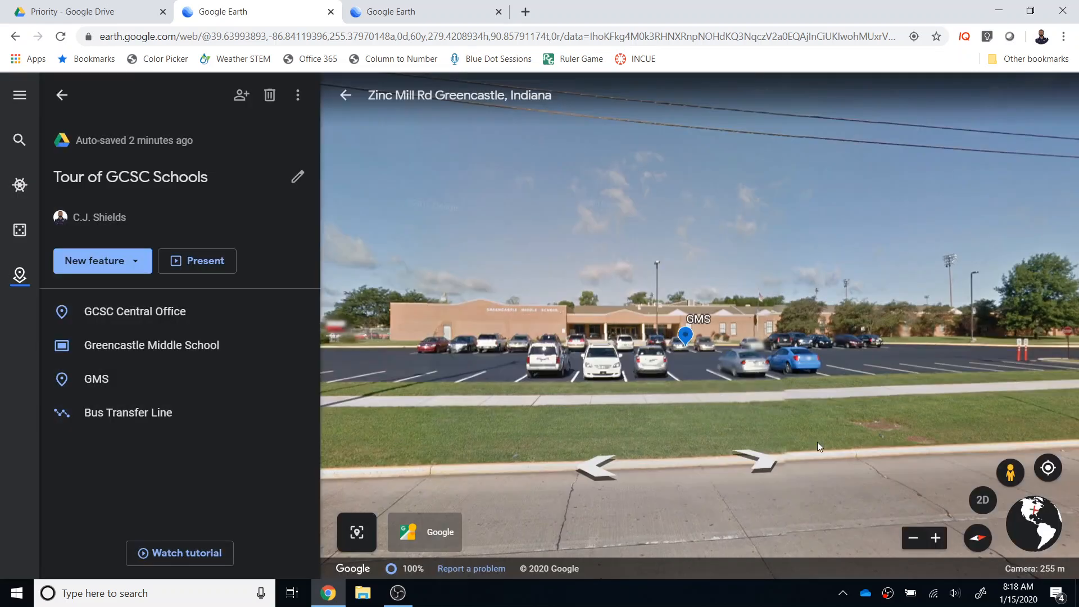